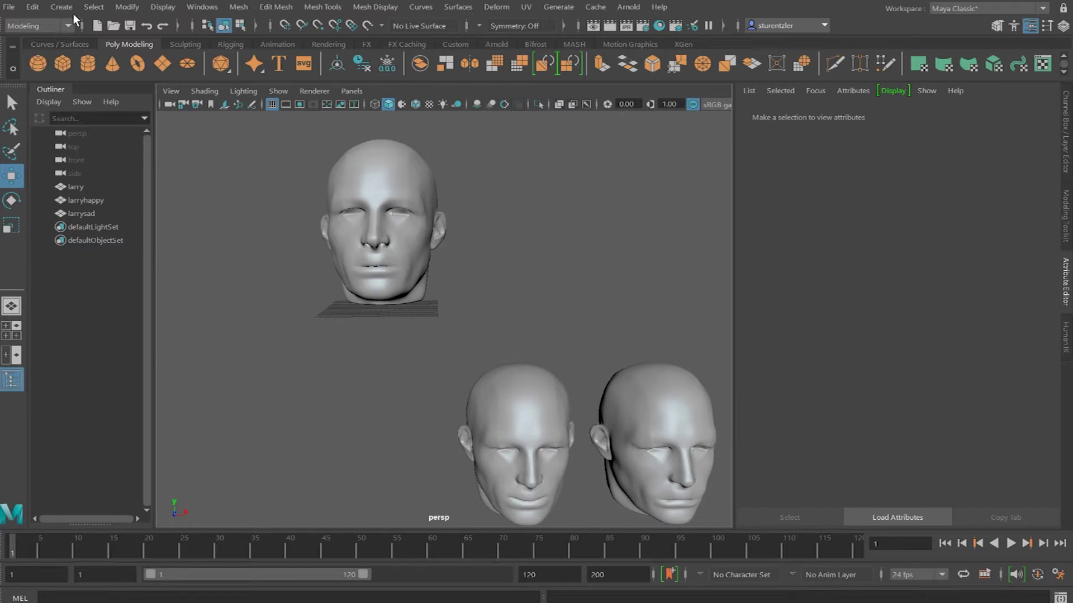
# Show the NURBS Primitives submenu under the Create menu.
pyautogui.moveTo(80, 42)
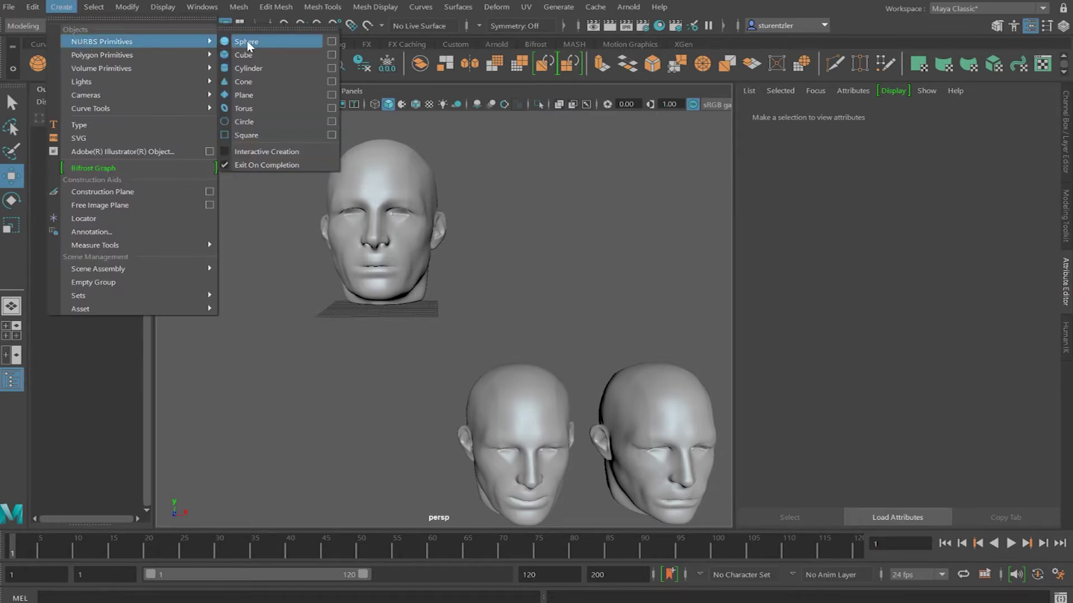
# Create a large NURBS circle, rotate it 90° in X to stand upright, and move it left.
pyautogui.click(256, 122)
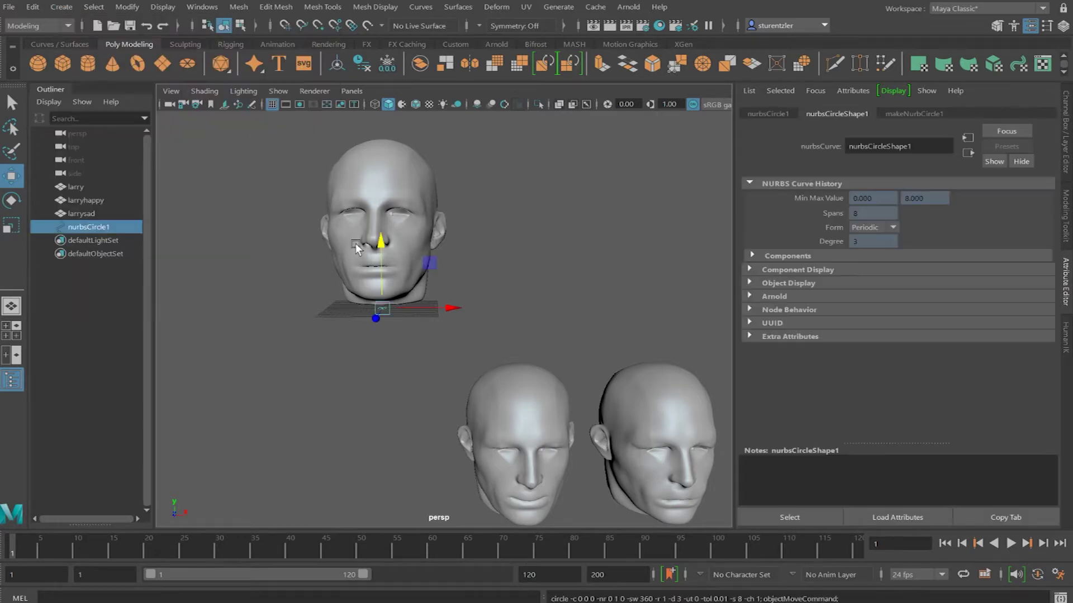
pyautogui.click(11, 225)
pyautogui.moveTo(377, 302); pyautogui.dragTo(425, 305)
pyautogui.click(18, 203)
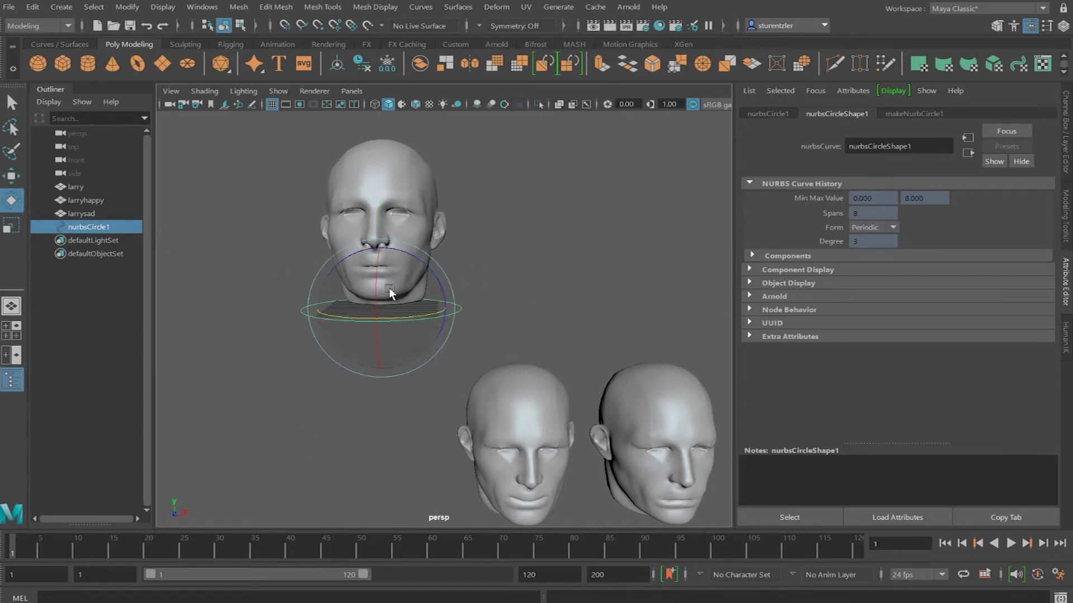
pyautogui.moveTo(374, 280); pyautogui.dragTo(363, 344)
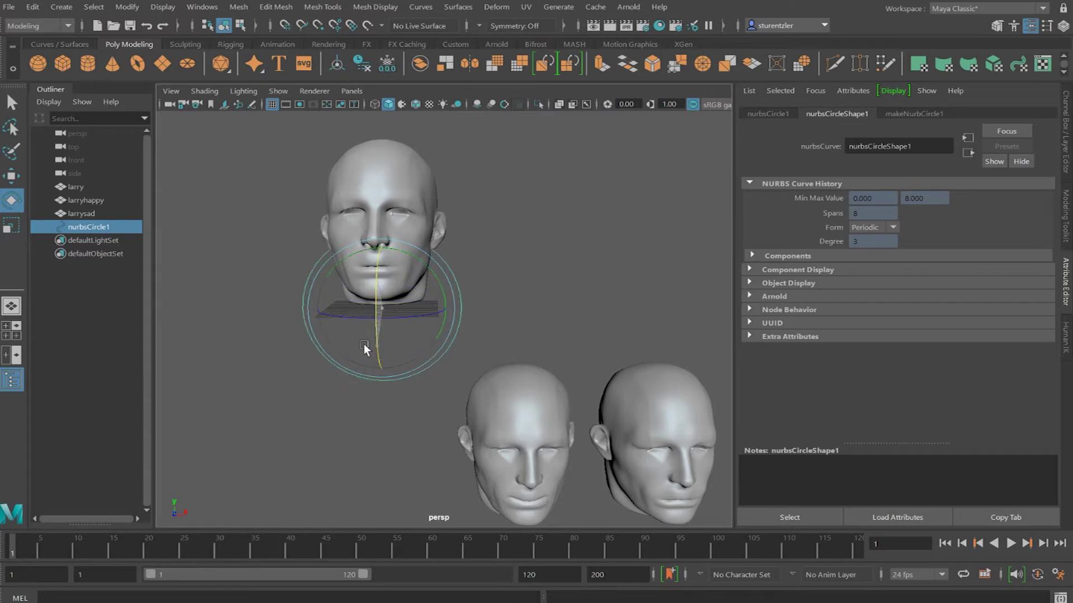
pyautogui.keyDown('alt'); pyautogui.moveTo(448, 307); pyautogui.dragTo(286, 294); pyautogui.keyUp('alt')
pyautogui.click(19, 183)
pyautogui.scroll(-2, 280, 306)
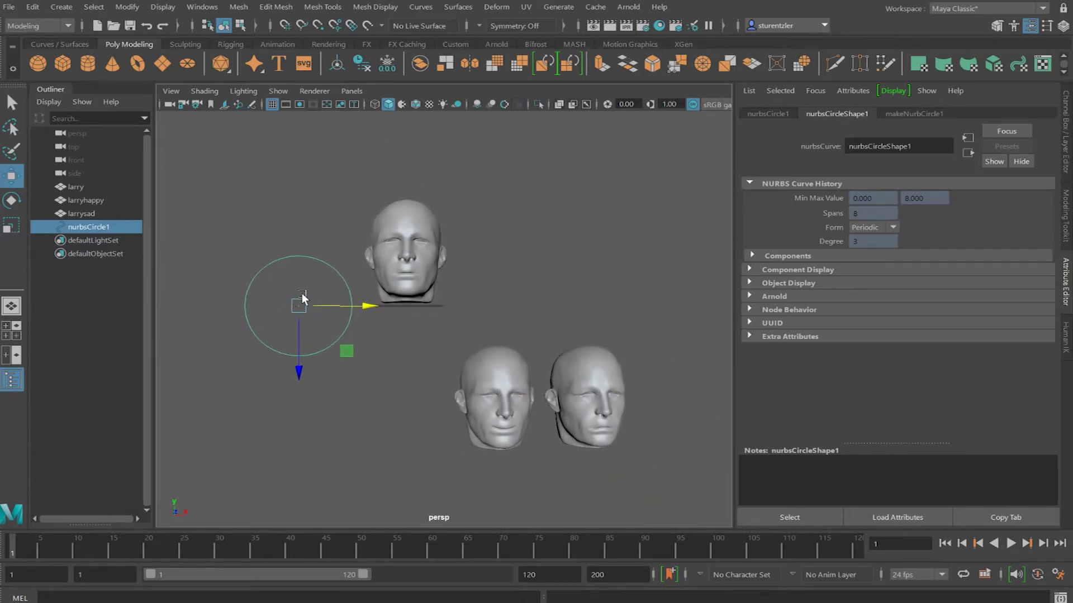
# Pull the circle's top edit point up in Y to form a teardrop.
pyautogui.rightClick(308, 254)
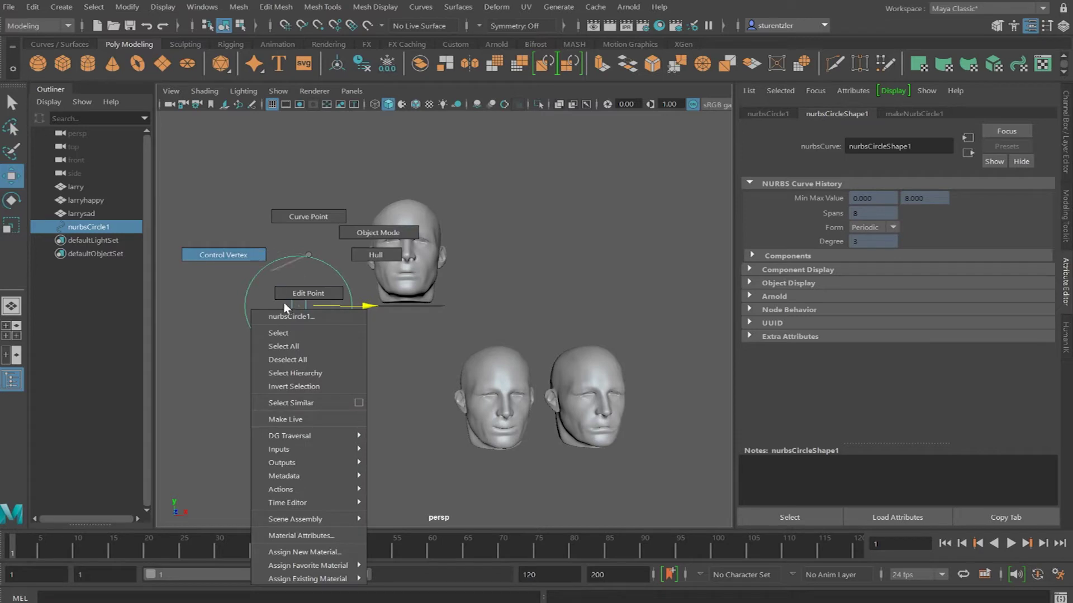
pyautogui.click(307, 293)
pyautogui.moveTo(287, 246); pyautogui.dragTo(306, 260)
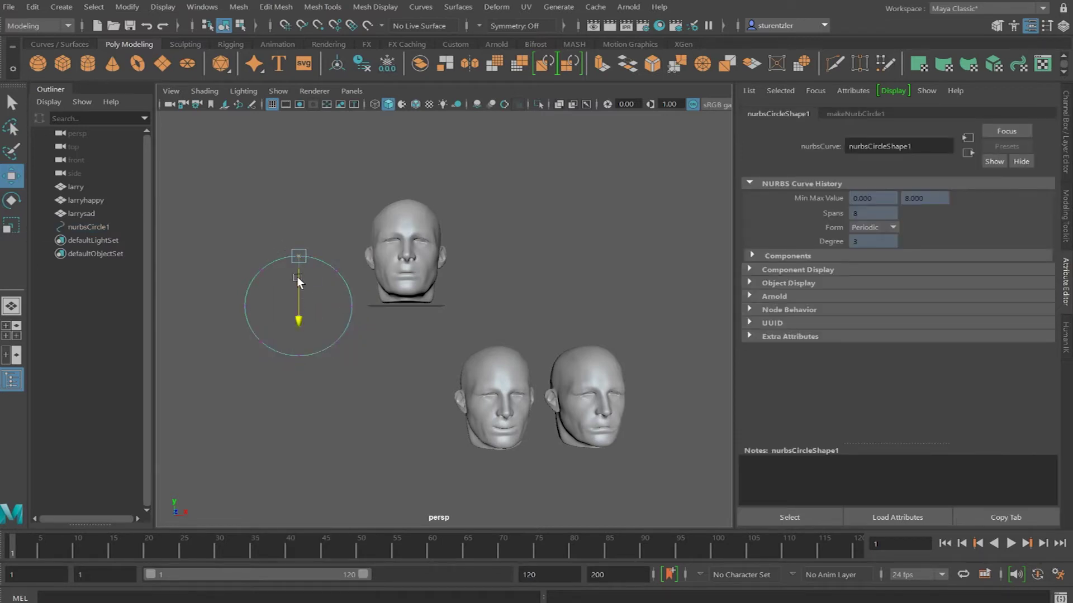
pyautogui.rightClick(297, 278)
pyautogui.click(280, 233)
pyautogui.moveTo(279, 233); pyautogui.dragTo(317, 273)
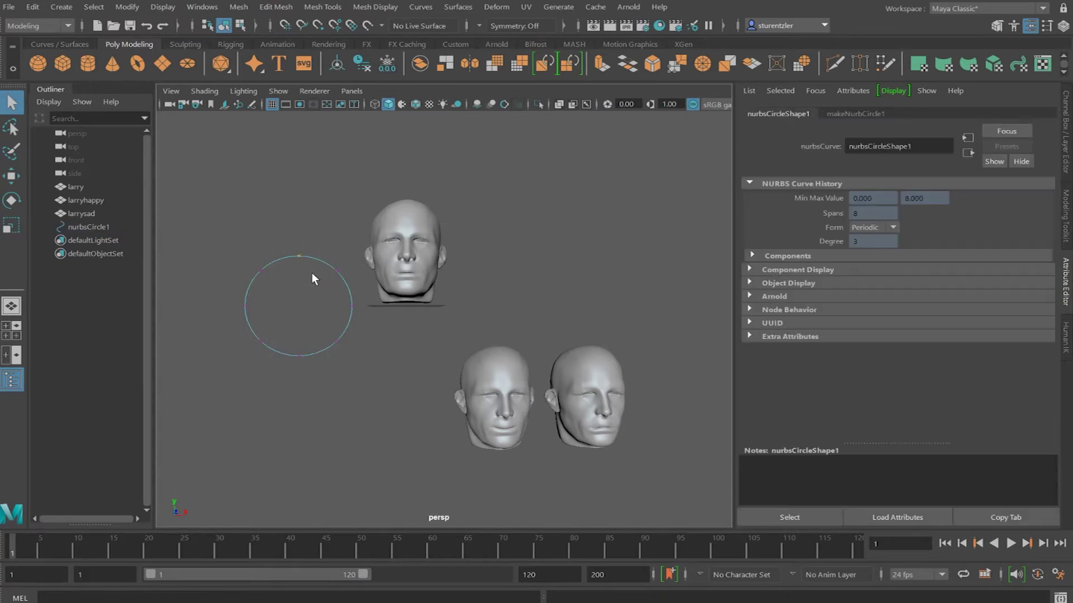
pyautogui.press('w')
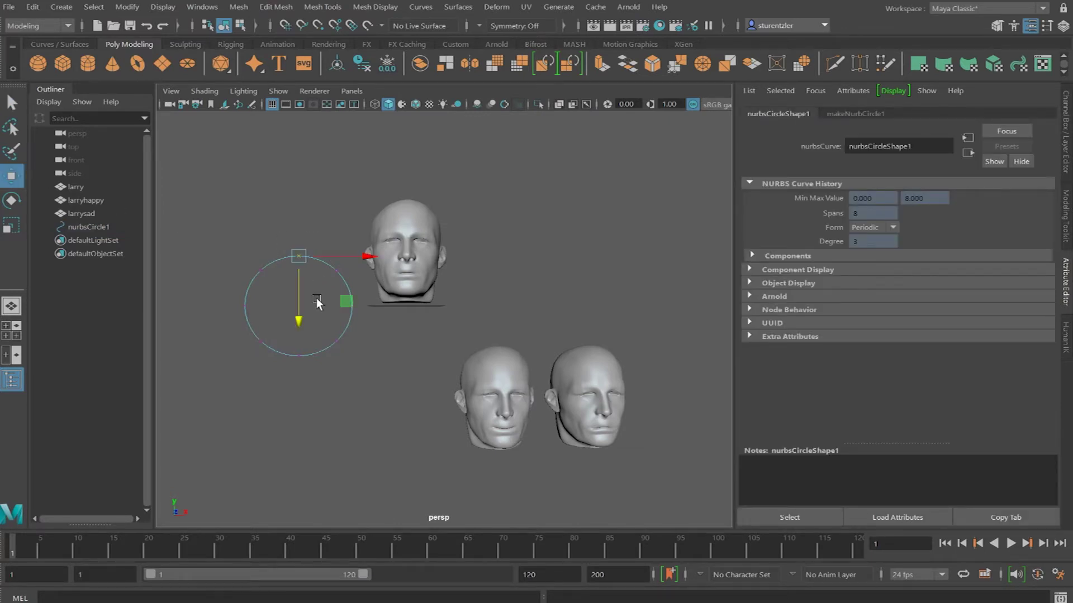
pyautogui.moveTo(300, 322); pyautogui.dragTo(296, 287)
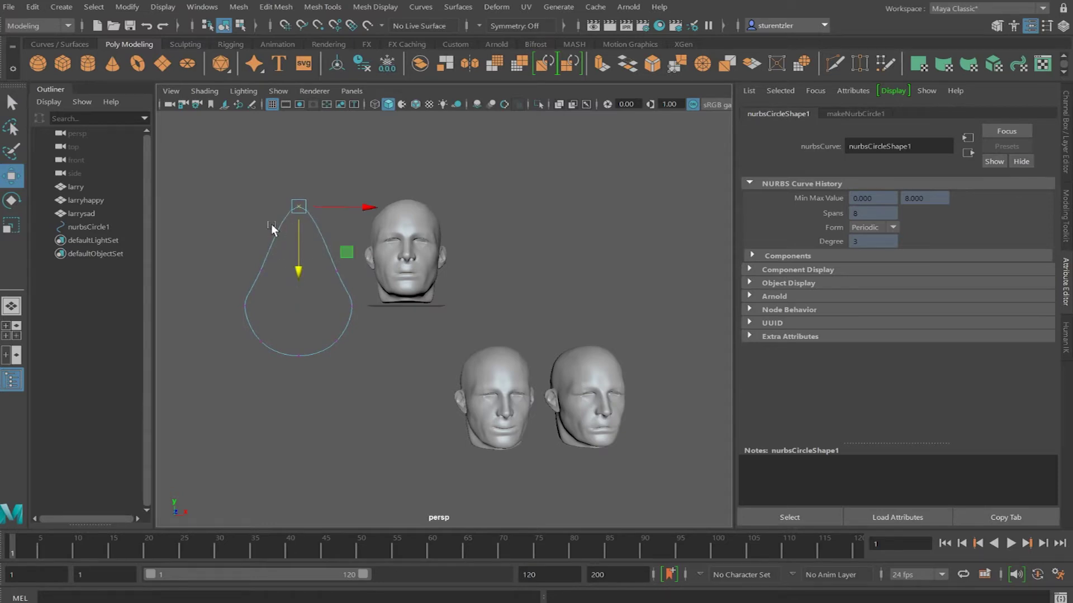
# Return to Object Mode and scale the teardrop curve down.
pyautogui.press('F8')
pyautogui.press('r')
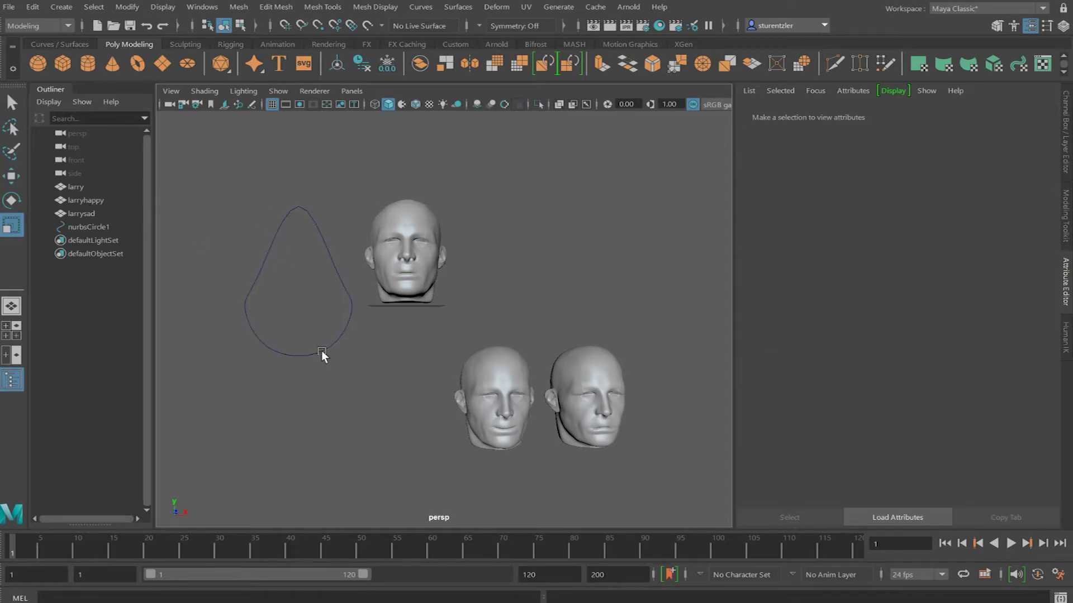
pyautogui.click(320, 350)
pyautogui.moveTo(295, 304); pyautogui.dragTo(217, 333)
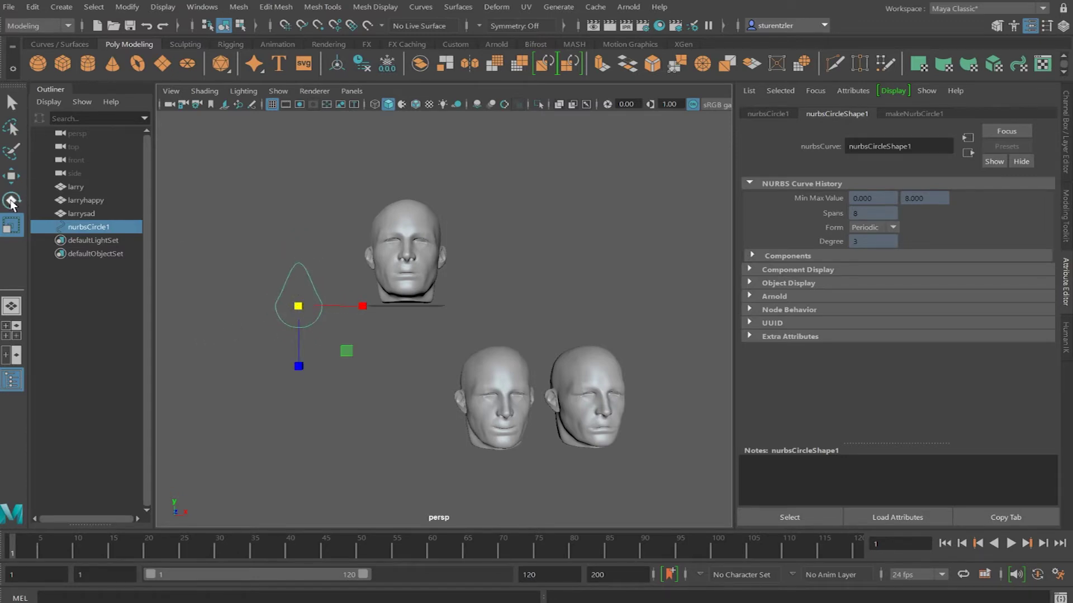
# Test-rotate the teardrop and undo it, then switch to the Animation menu set (F4).
pyautogui.press('e')
pyautogui.moveTo(332, 256); pyautogui.dragTo(357, 310)
pyautogui.hotkey('ctrl', 'z')
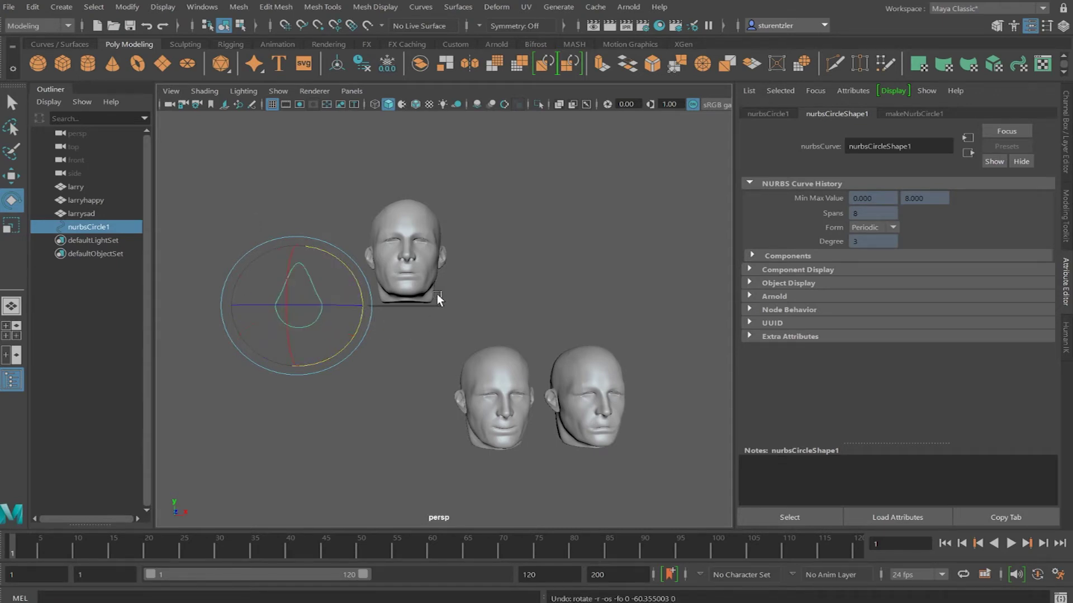
pyautogui.click(455, 286)
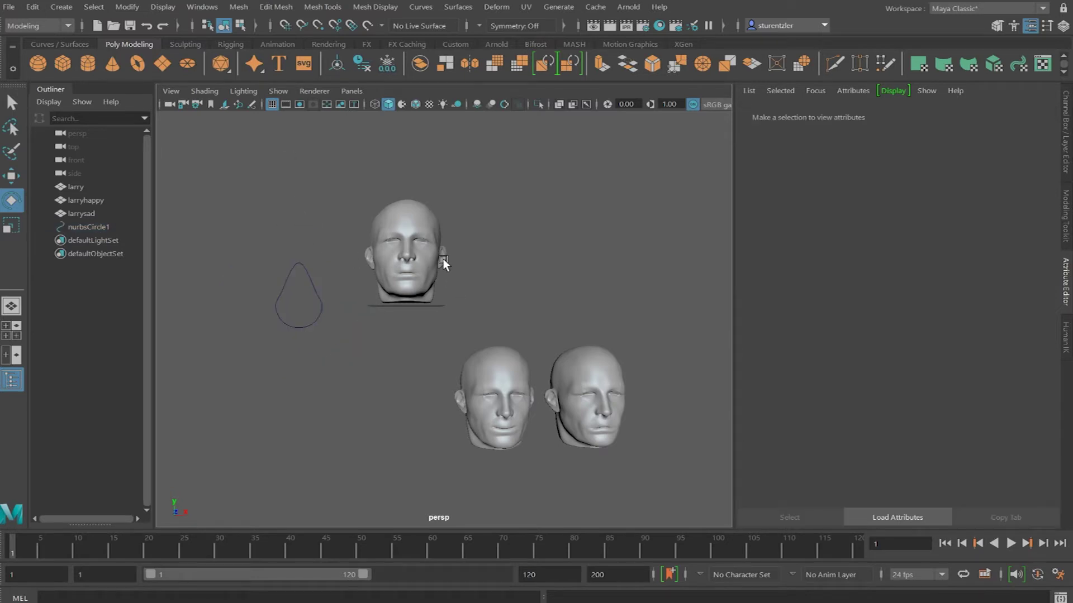
pyautogui.press('F4')
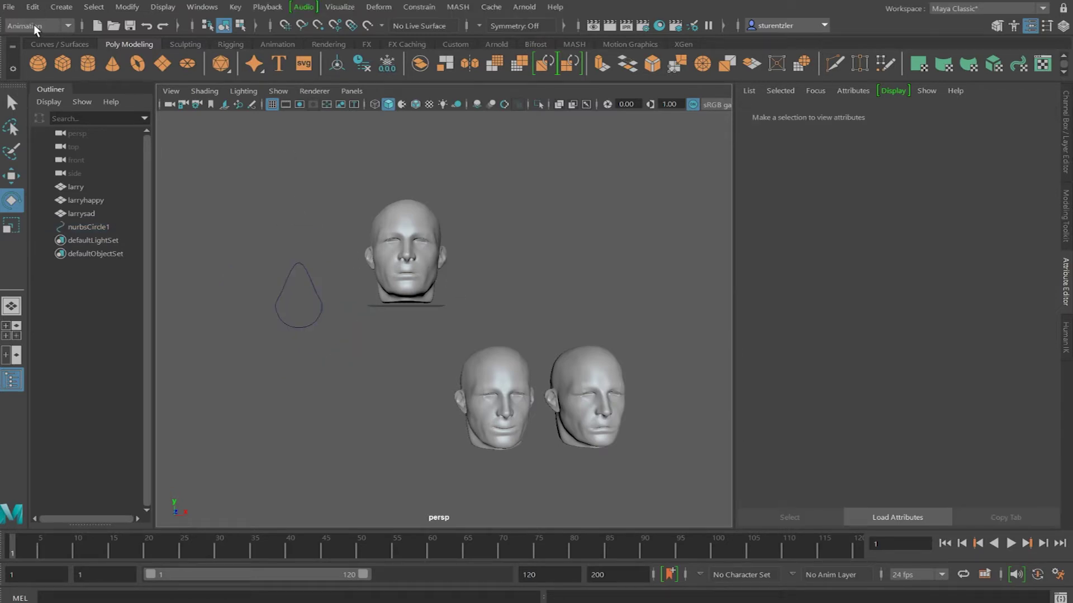
# Open Key > Set Driven Key > Set... and select the nurbsCircle1 teardrop curve.
pyautogui.click(235, 7)
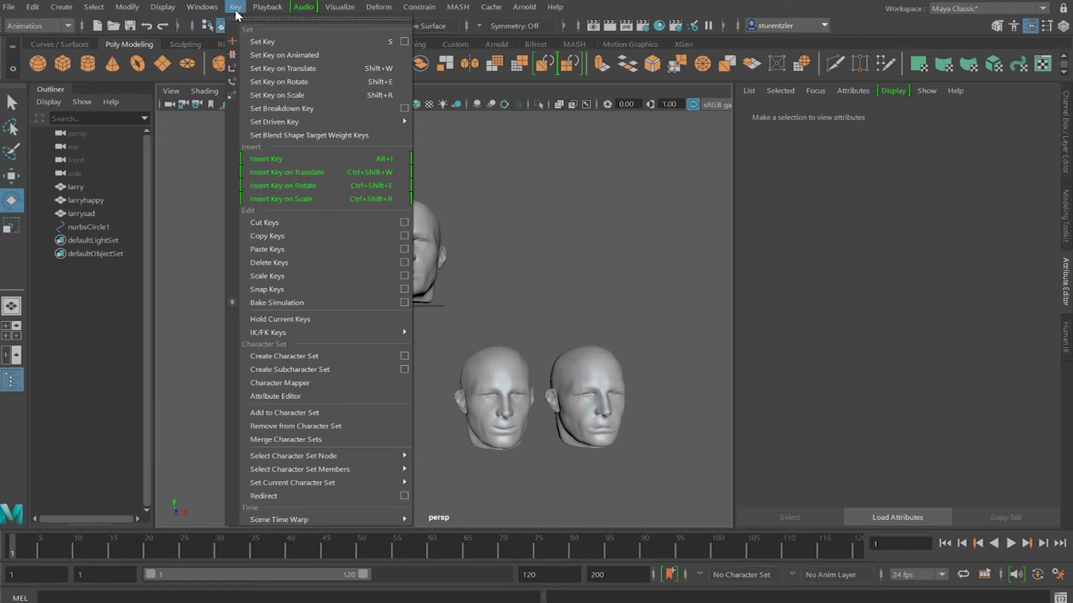
pyautogui.moveTo(291, 123)
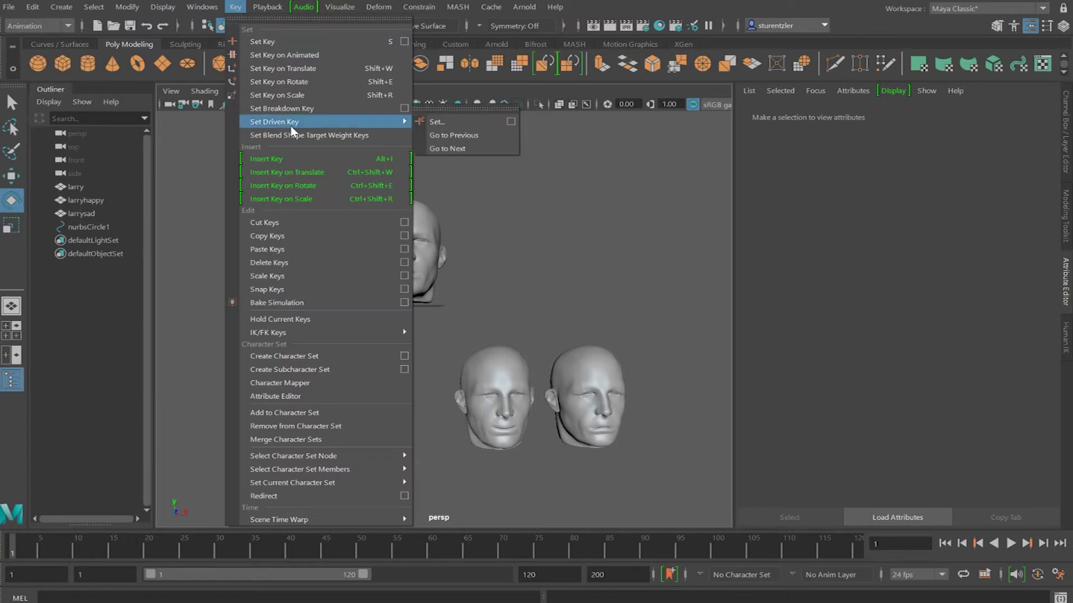
pyautogui.click(508, 123)
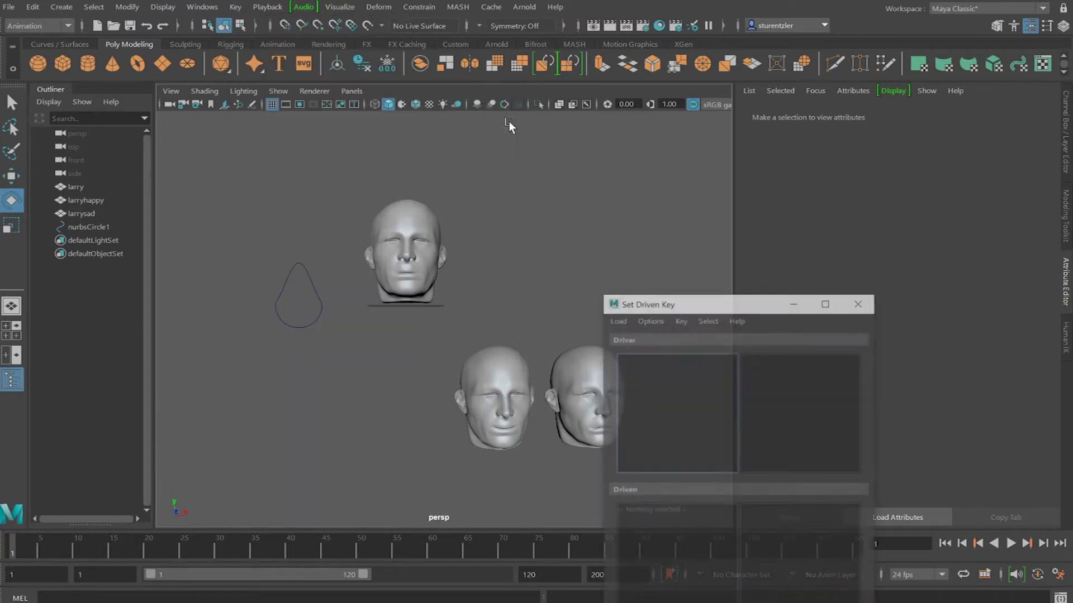
pyautogui.moveTo(702, 308); pyautogui.dragTo(725, 202)
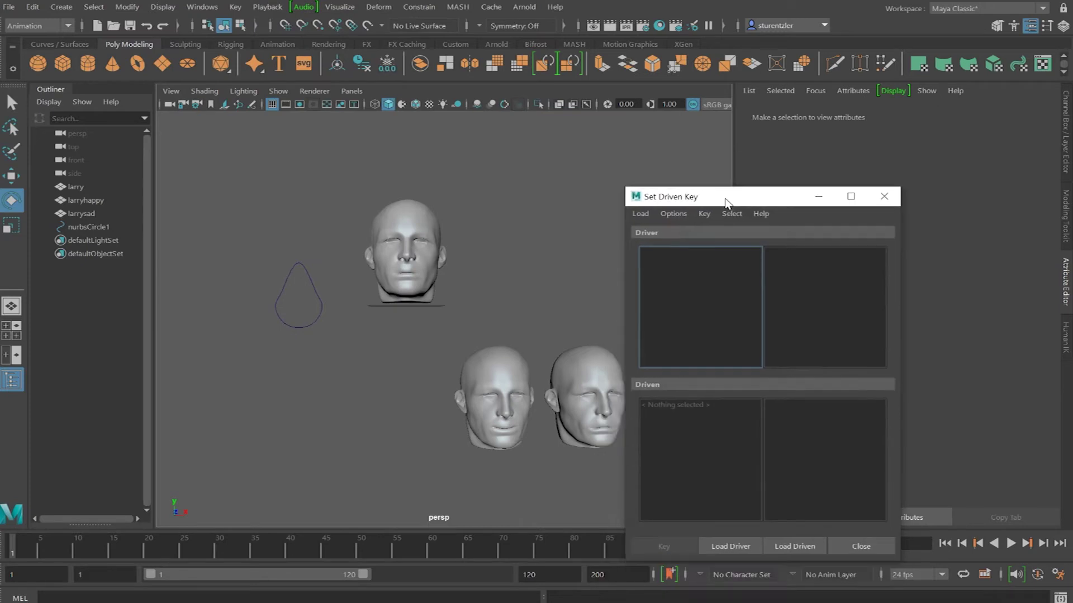
pyautogui.click(314, 286)
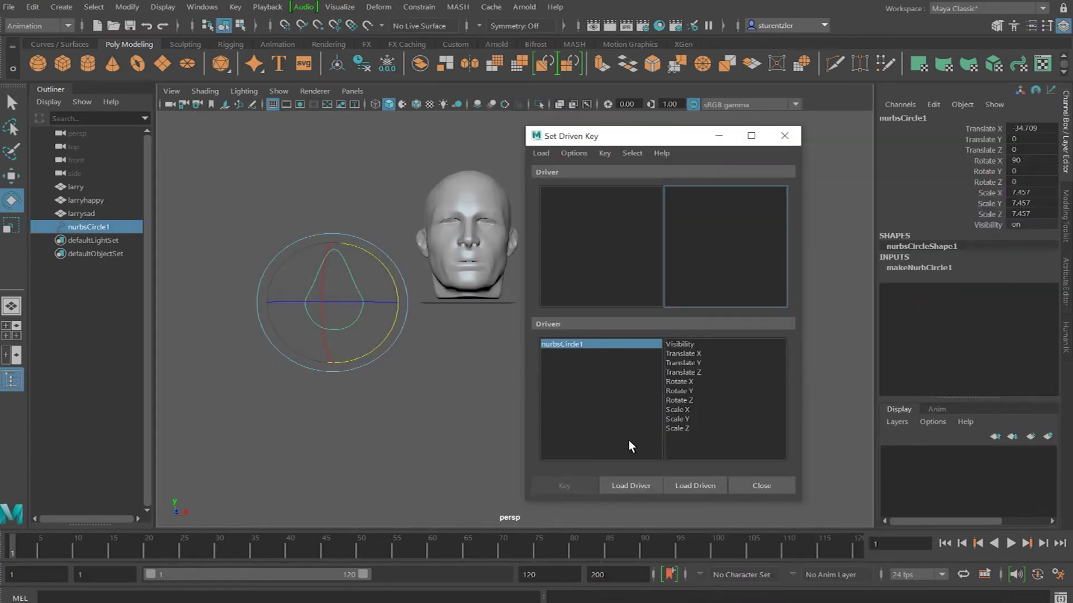
# Load nurbsCircle1 as driver with Rotate Z as the driving attribute, then select the larry head.
pyautogui.click(636, 486)
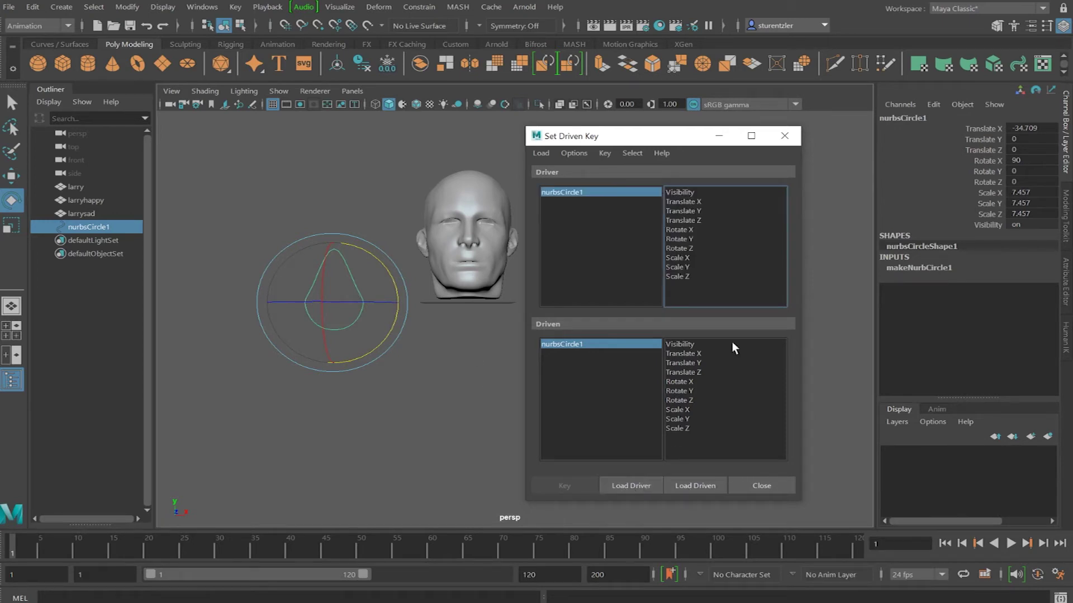
pyautogui.moveTo(615, 144); pyautogui.dragTo(696, 162)
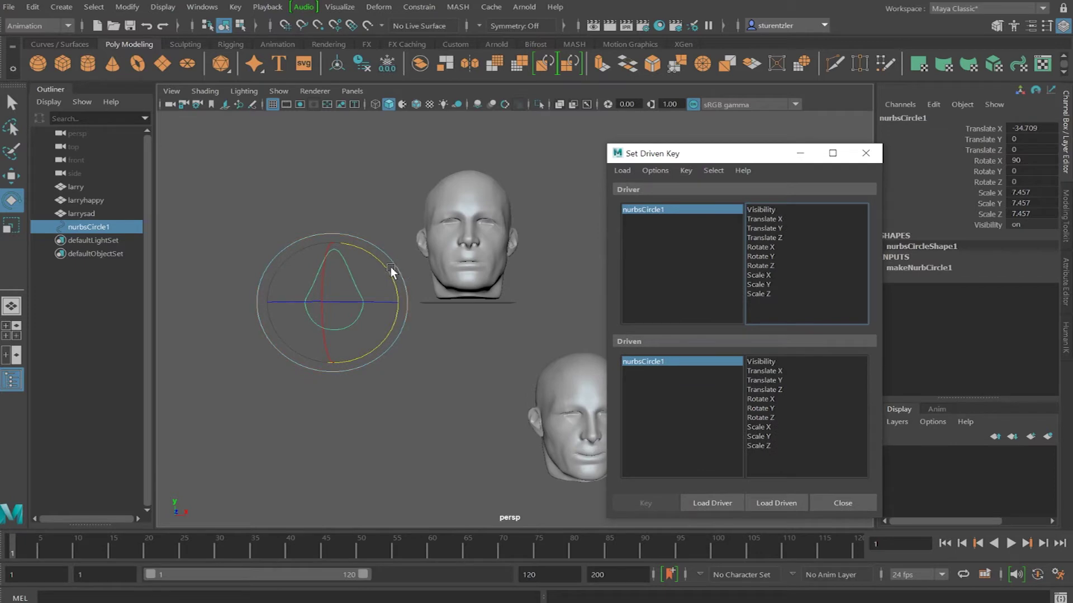
pyautogui.moveTo(387, 275); pyautogui.dragTo(357, 251)
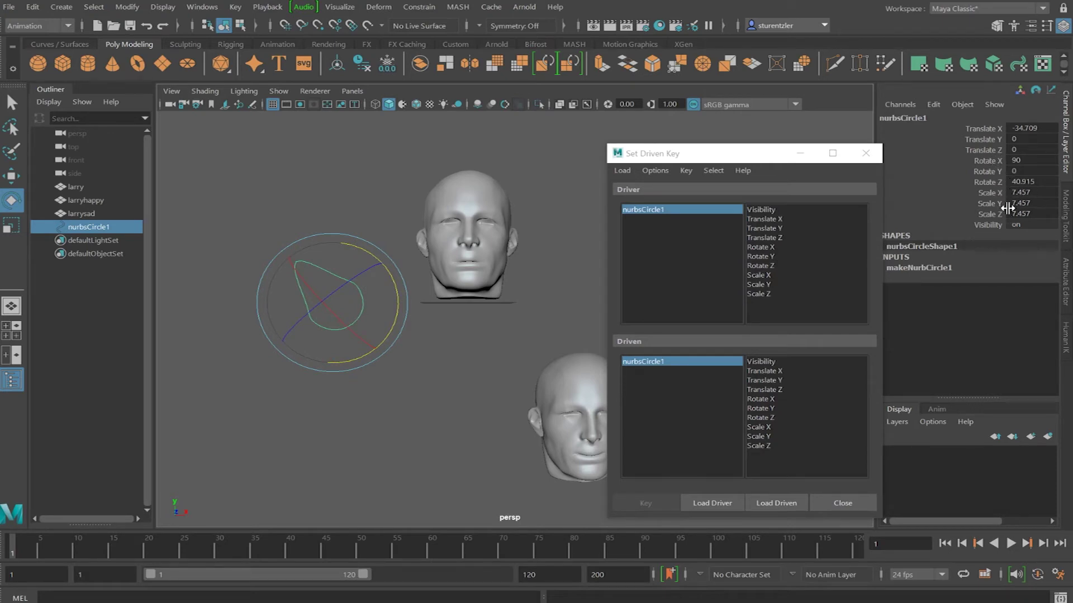
pyautogui.moveTo(373, 257); pyautogui.dragTo(363, 249)
pyautogui.hotkey('ctrl', 'z')
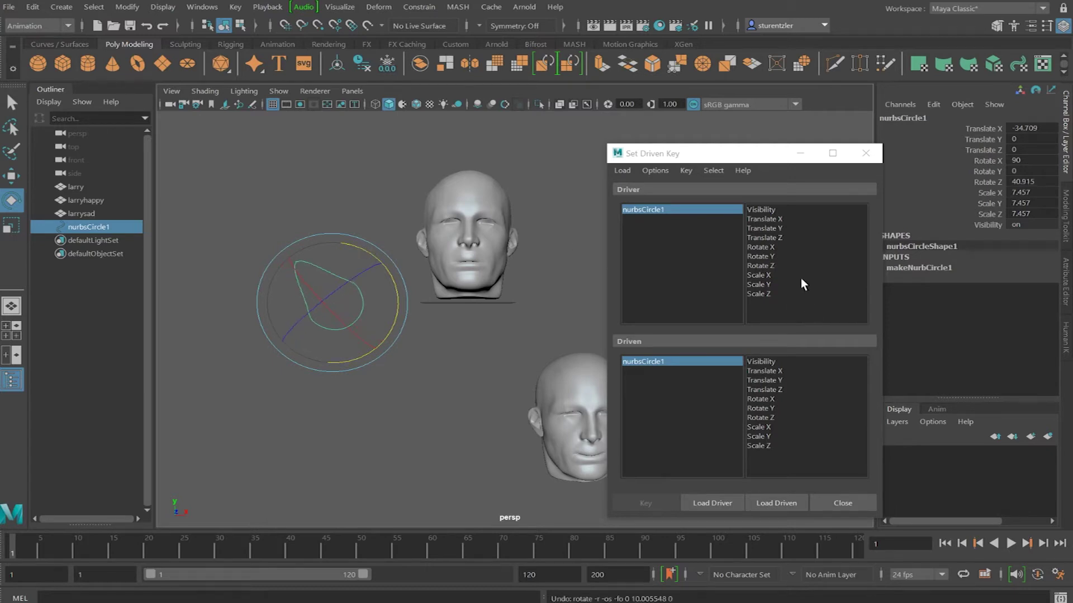
pyautogui.click(765, 266)
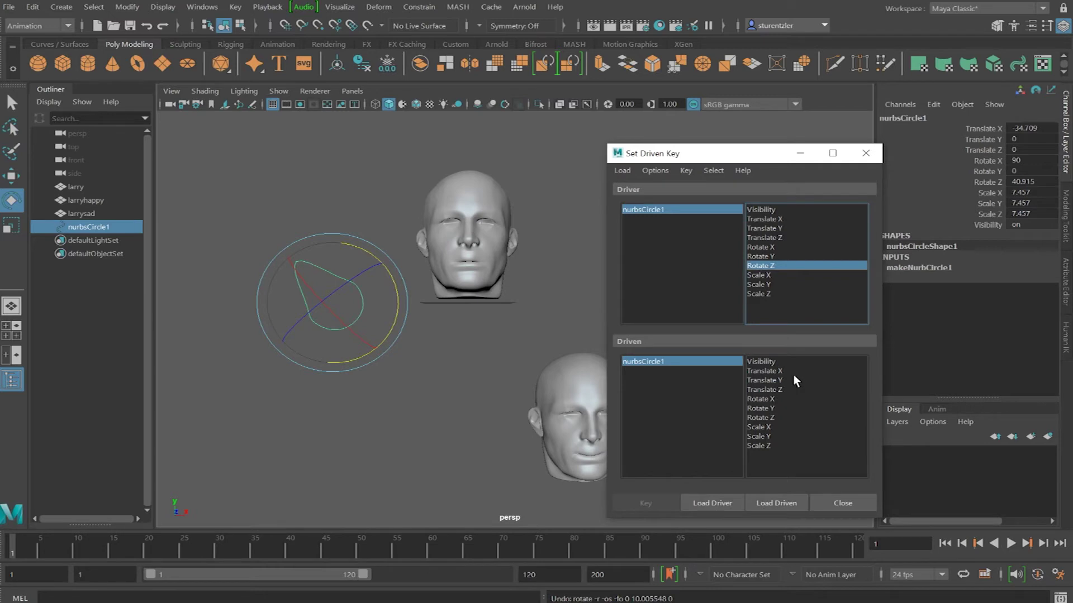
pyautogui.click(449, 217)
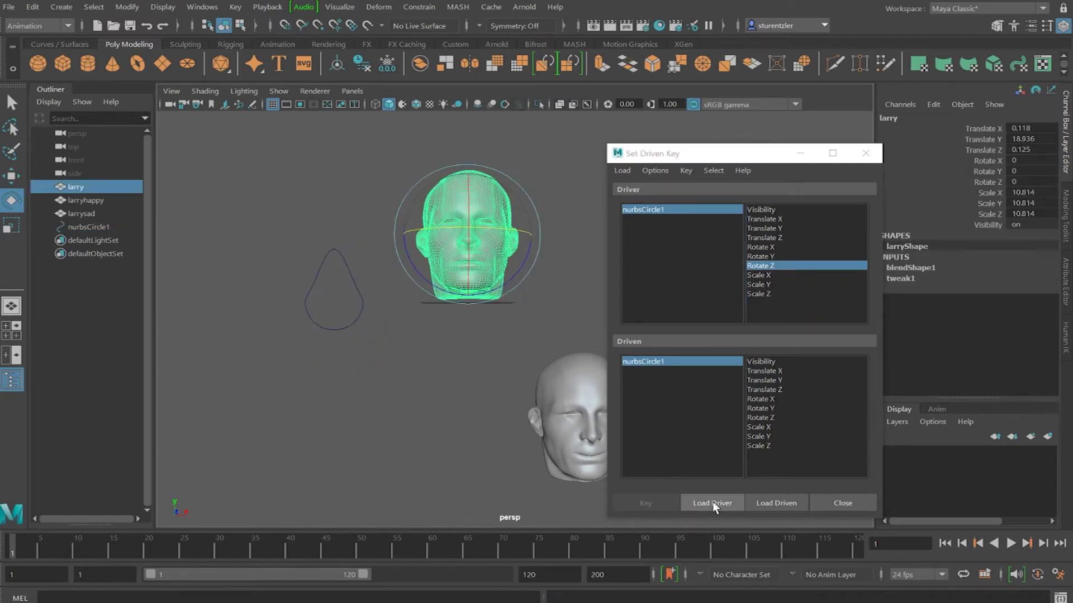
# Load larry as the driven object and move the window to reveal blendShape1's weights.
pyautogui.click(783, 509)
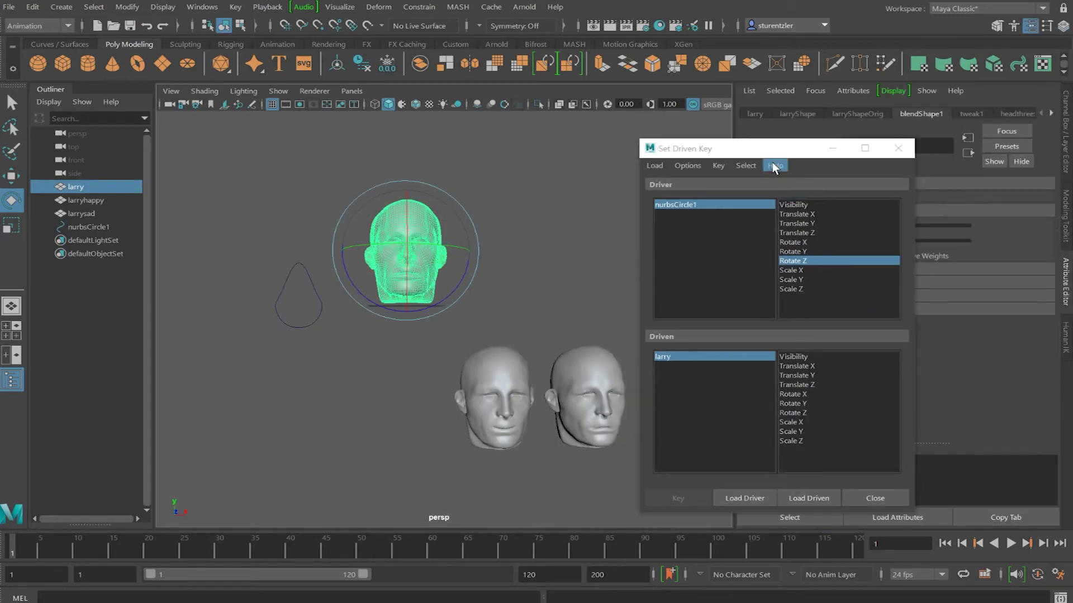
pyautogui.moveTo(772, 148); pyautogui.dragTo(353, 141)
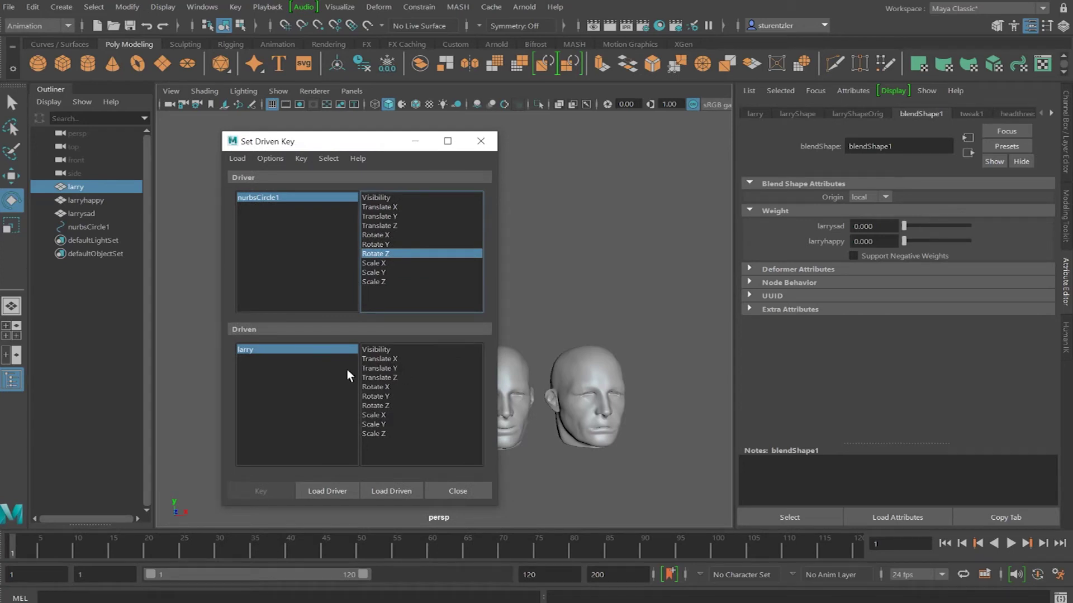
pyautogui.moveTo(375, 144); pyautogui.dragTo(355, 218)
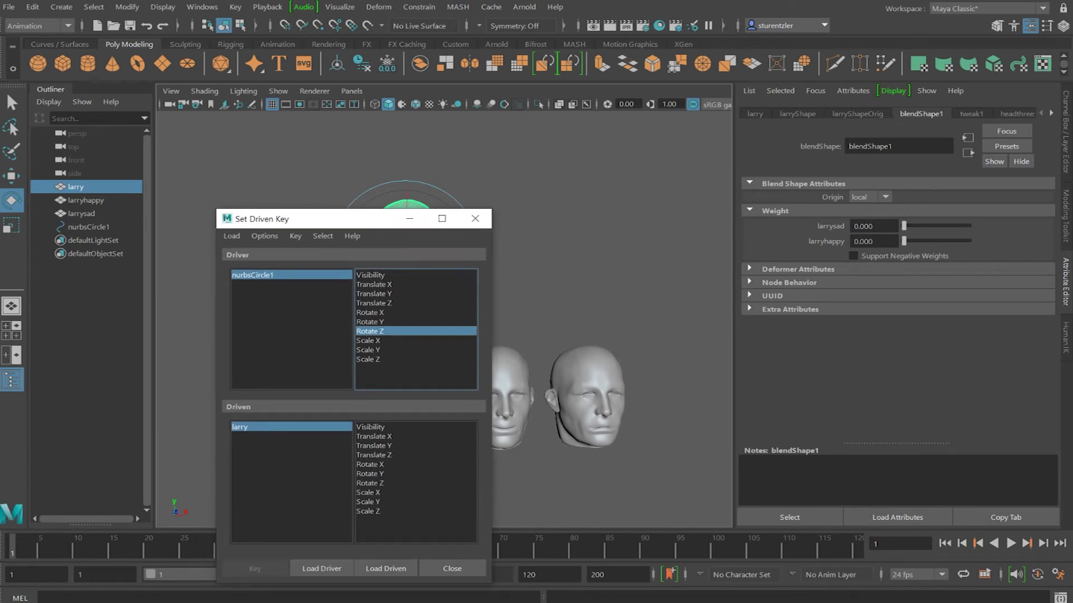
# Start Set Driven Key from the larrysad weight field, loading blendShape1 as the driven node.
pyautogui.rightClick(872, 227)
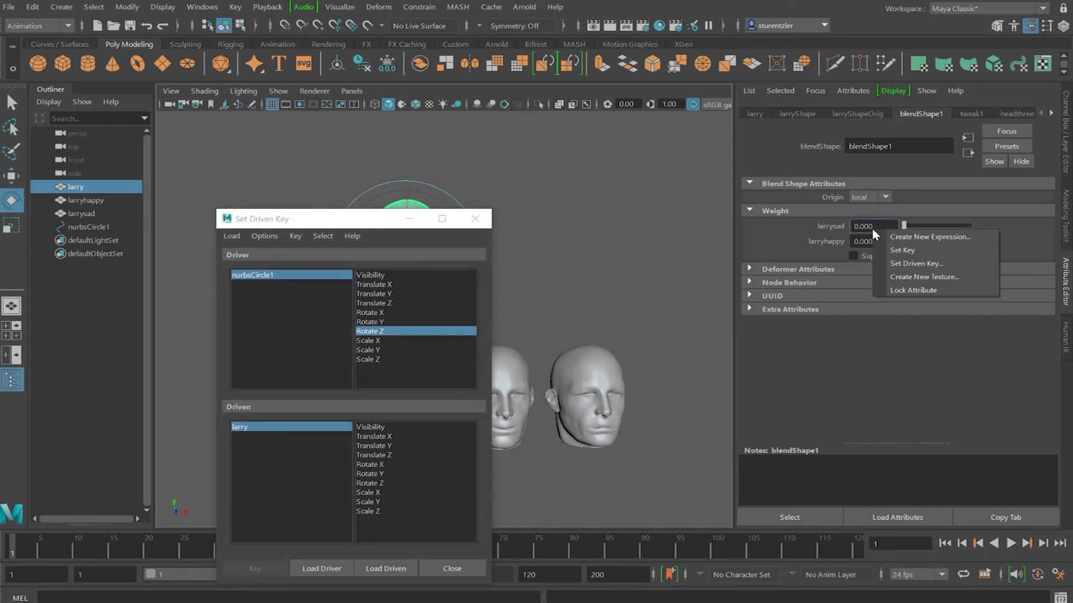
pyautogui.click(888, 267)
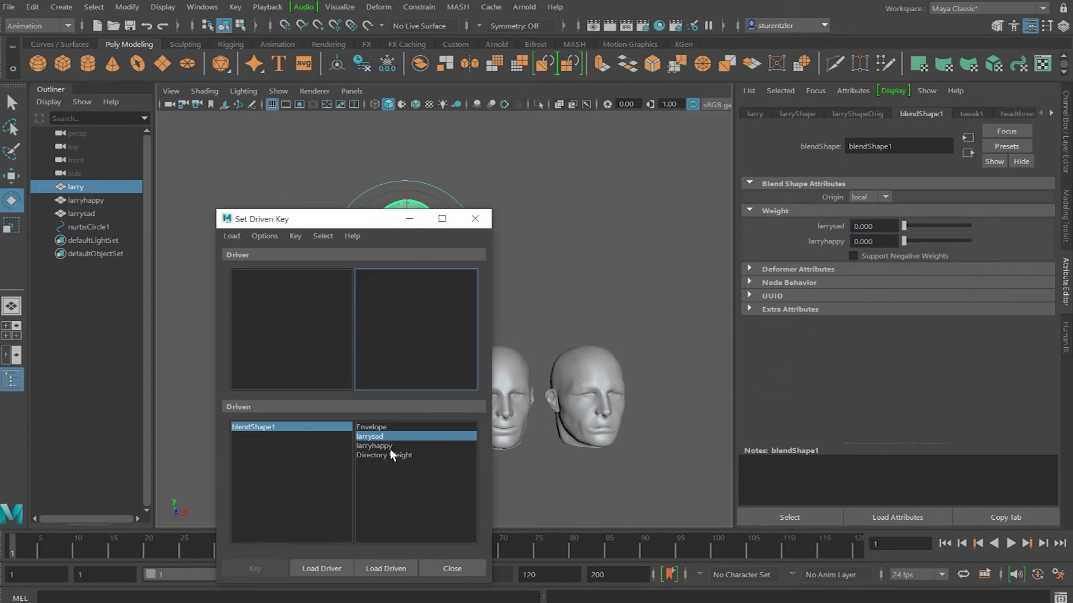
pyautogui.moveTo(316, 219); pyautogui.dragTo(793, 194)
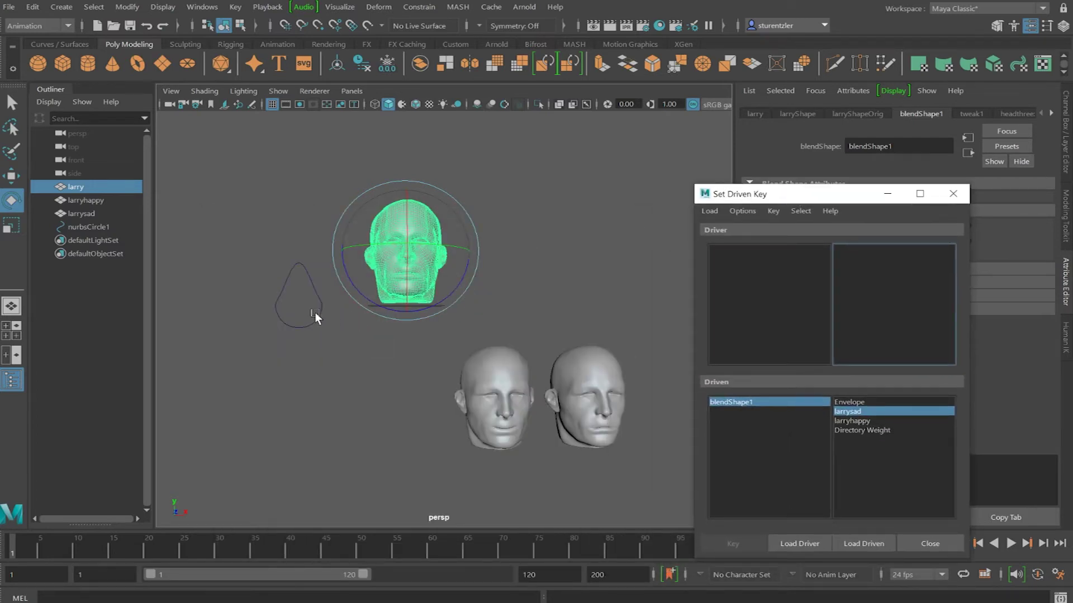
# Load the teardrop's Rotate Z as driver for both larrysad and larryhappy.
pyautogui.click(317, 315)
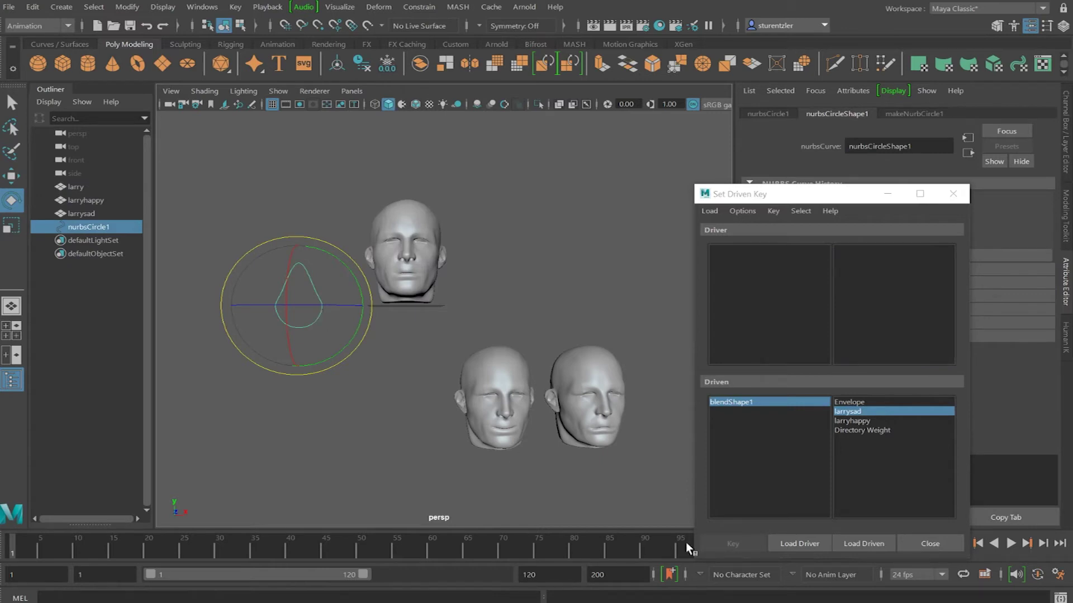
pyautogui.click(800, 545)
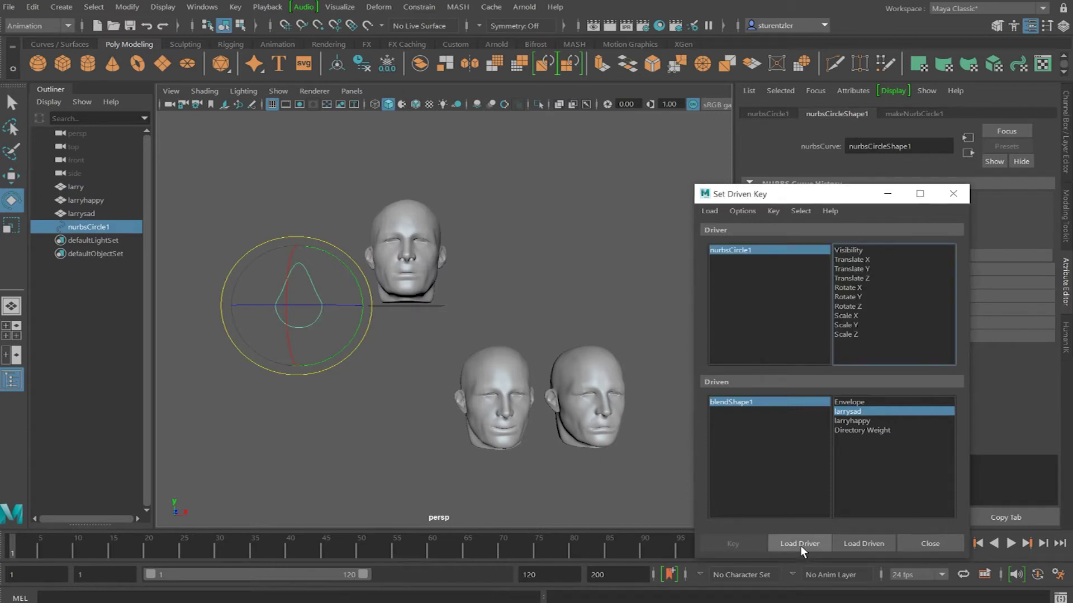
pyautogui.click(848, 306)
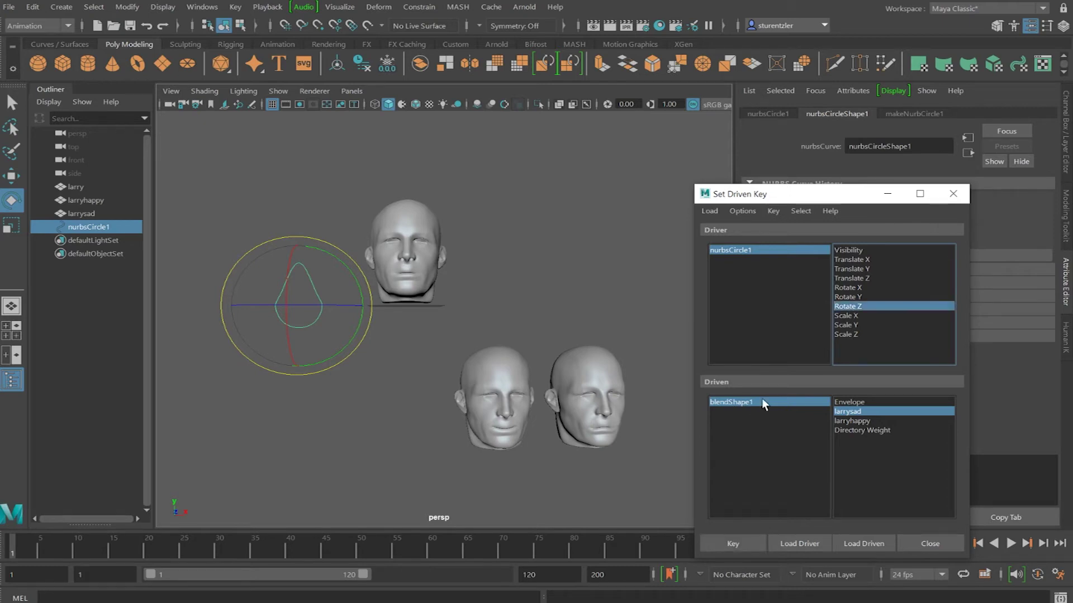
pyautogui.keyDown('ctrl'); pyautogui.click(859, 421); pyautogui.keyUp('ctrl')
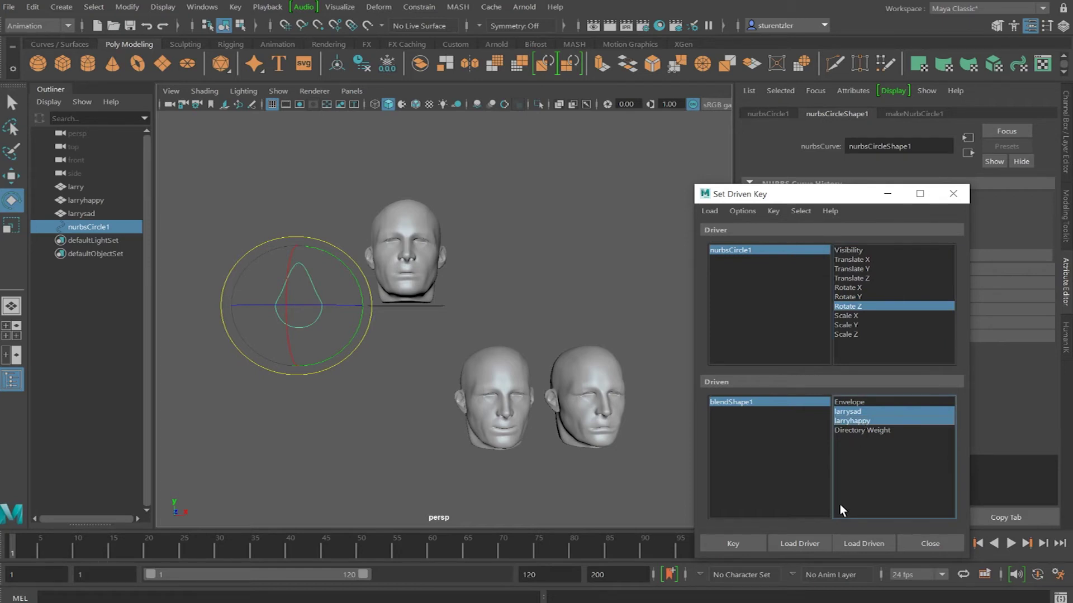
# Key the neutral pose, then rotate the teardrop and key larryhappy at 1.000.
pyautogui.click(729, 544)
pyautogui.moveTo(361, 297); pyautogui.dragTo(328, 258)
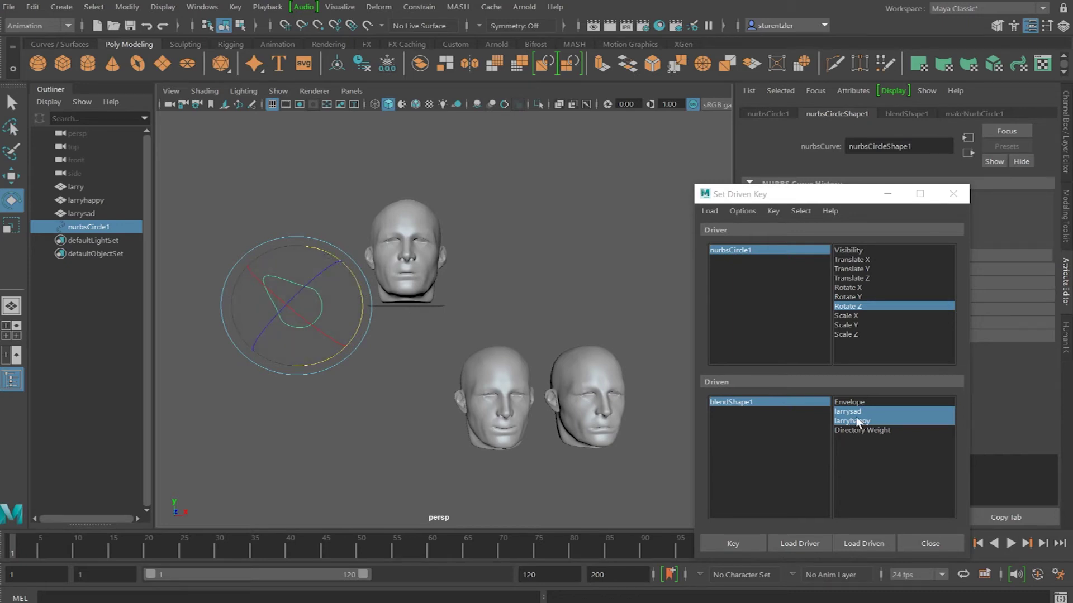
pyautogui.moveTo(769, 195); pyautogui.dragTo(622, 210)
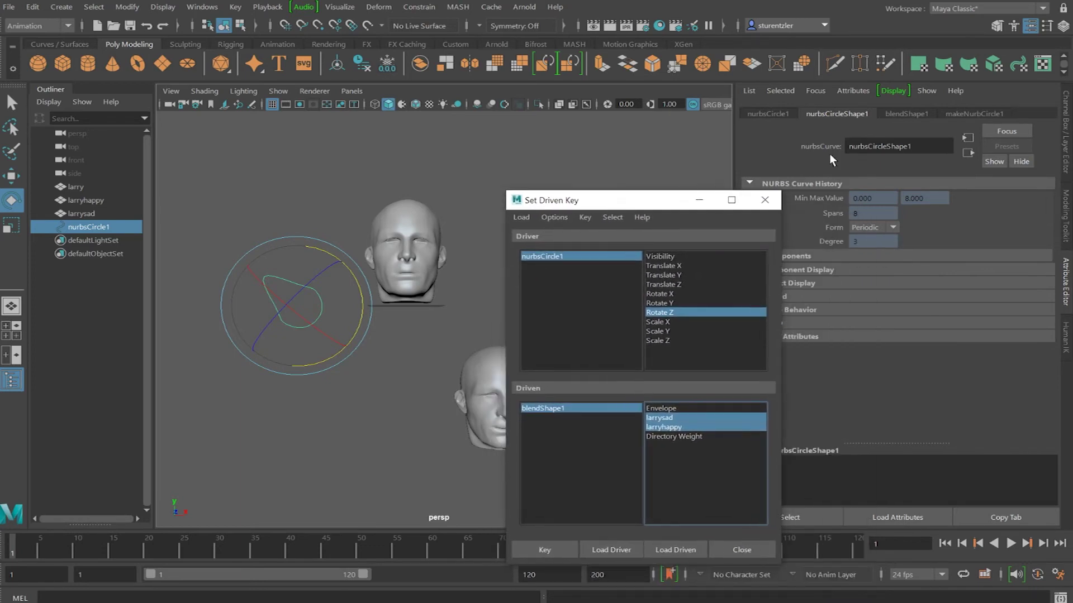
pyautogui.click(913, 113)
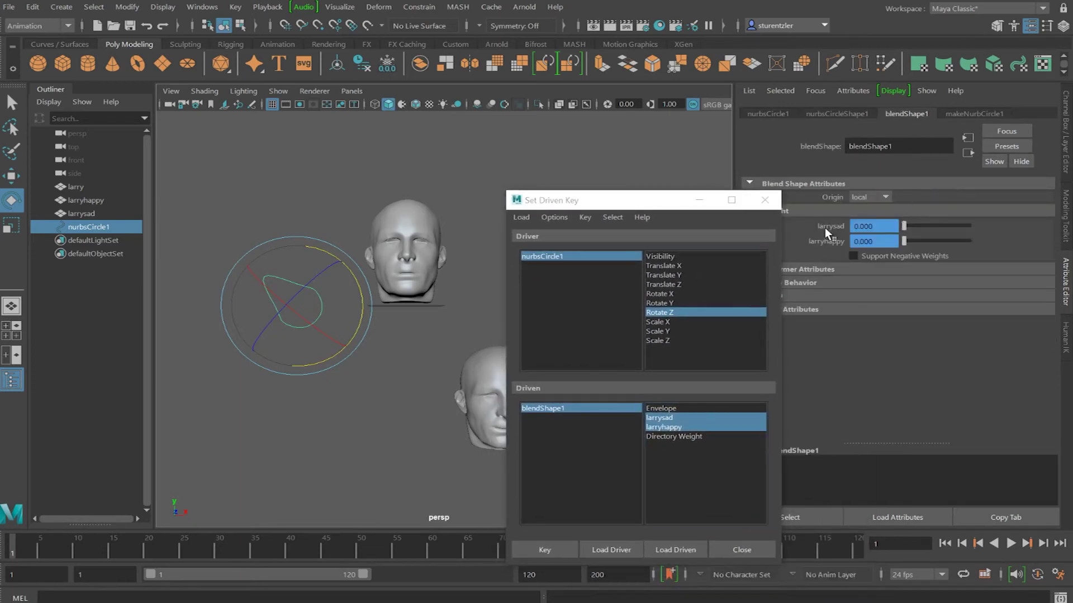
pyautogui.moveTo(904, 239); pyautogui.dragTo(906, 240)
pyautogui.click(543, 551)
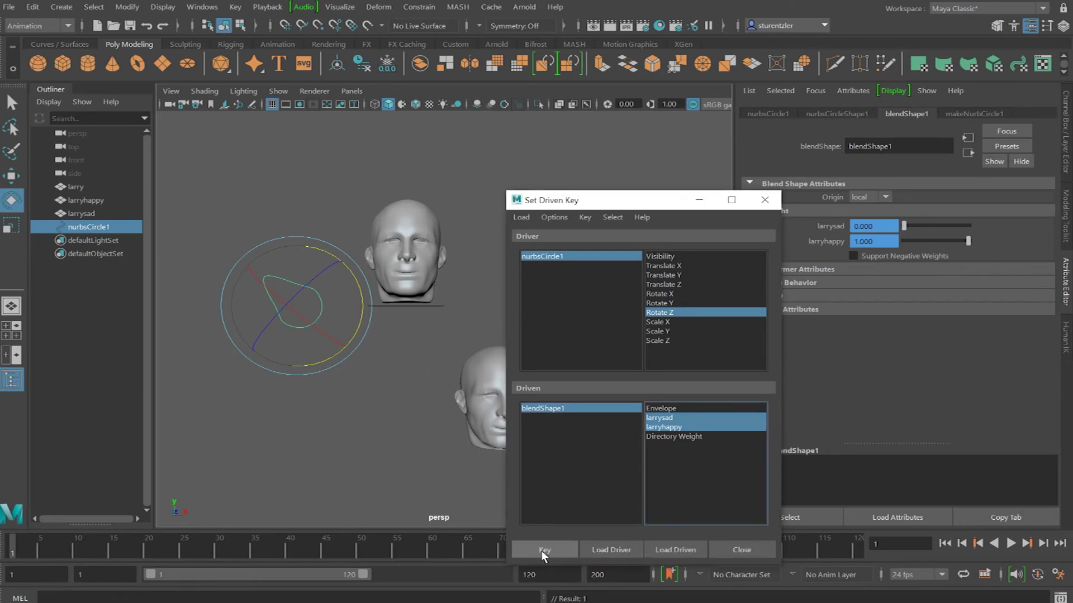
# Key the teardrop's opposite rotation with larrysad at 1.000 and larryhappy back at 0.
pyautogui.moveTo(348, 275); pyautogui.dragTo(327, 372)
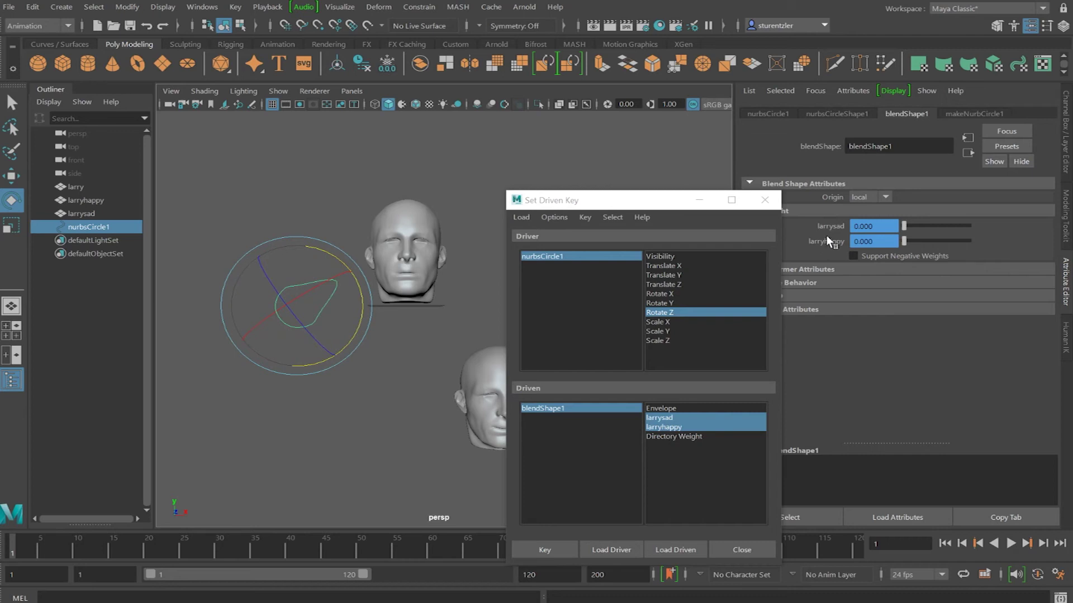
pyautogui.moveTo(917, 227); pyautogui.dragTo(994, 230)
pyautogui.click(538, 551)
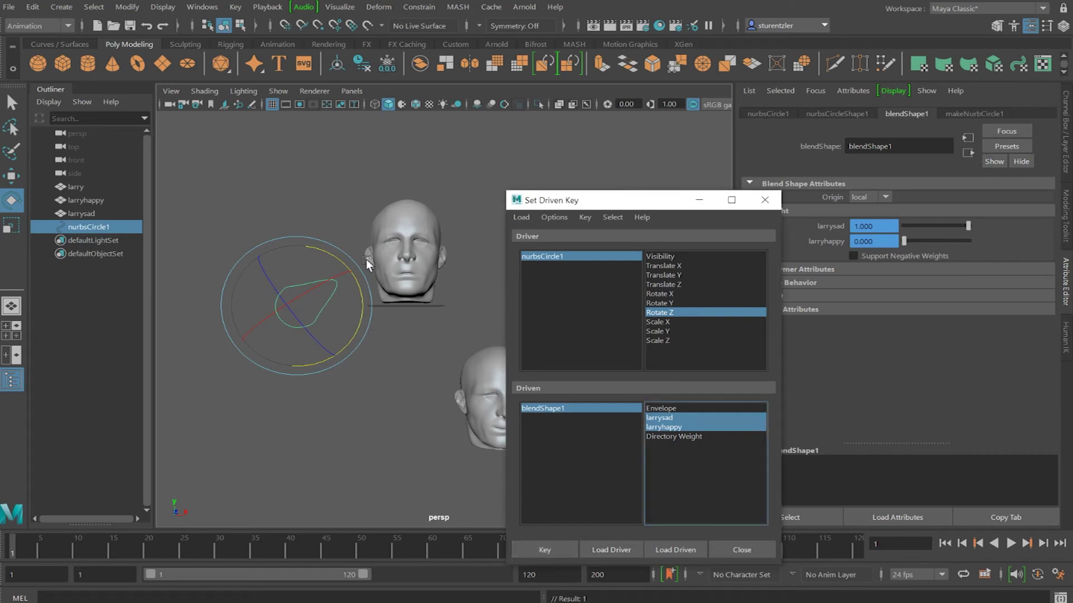
pyautogui.scroll(3, 367, 263)
pyautogui.keyDown('alt'); pyautogui.moveTo(367, 263); pyautogui.dragTo(441, 329); pyautogui.keyUp('alt')
# Close Set Driven Key and test-rotate the teardrop to check the happy and sad expressions.
pyautogui.click(765, 200)
pyautogui.click(649, 253)
pyautogui.click(326, 377)
pyautogui.moveTo(326, 377); pyautogui.dragTo(291, 394)
pyautogui.moveTo(264, 327)
pyautogui.mouseDown()
pyautogui.moveTo(279, 350)
pyautogui.moveTo(279, 340)
pyautogui.mouseUp()
# Key the teardrop control at frame 1, then rotate it into the happy pose at frame 6.
pyautogui.click(104, 549)
pyautogui.click(22, 548)
pyautogui.hotkey('alt', 'v')
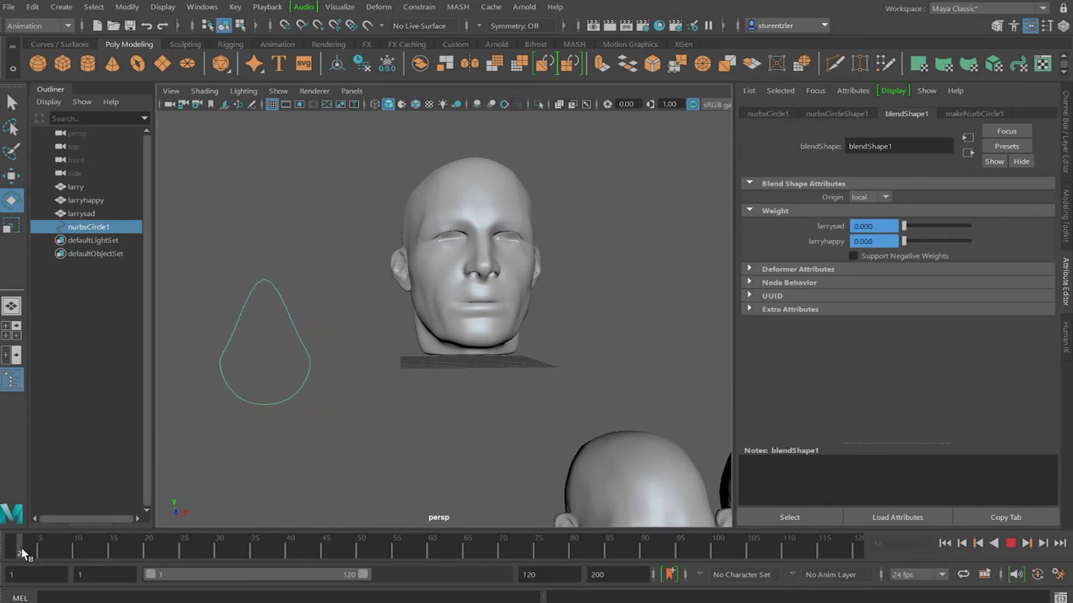
pyautogui.hotkey('alt', 'v')
pyautogui.press('s')
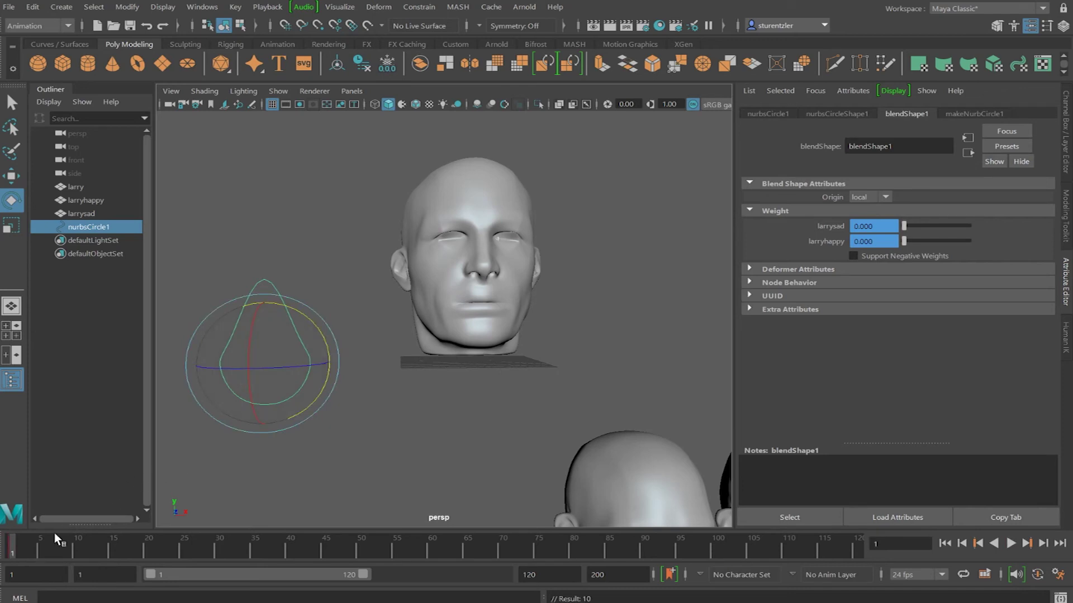
pyautogui.click(47, 545)
pyautogui.moveTo(324, 346); pyautogui.dragTo(282, 304)
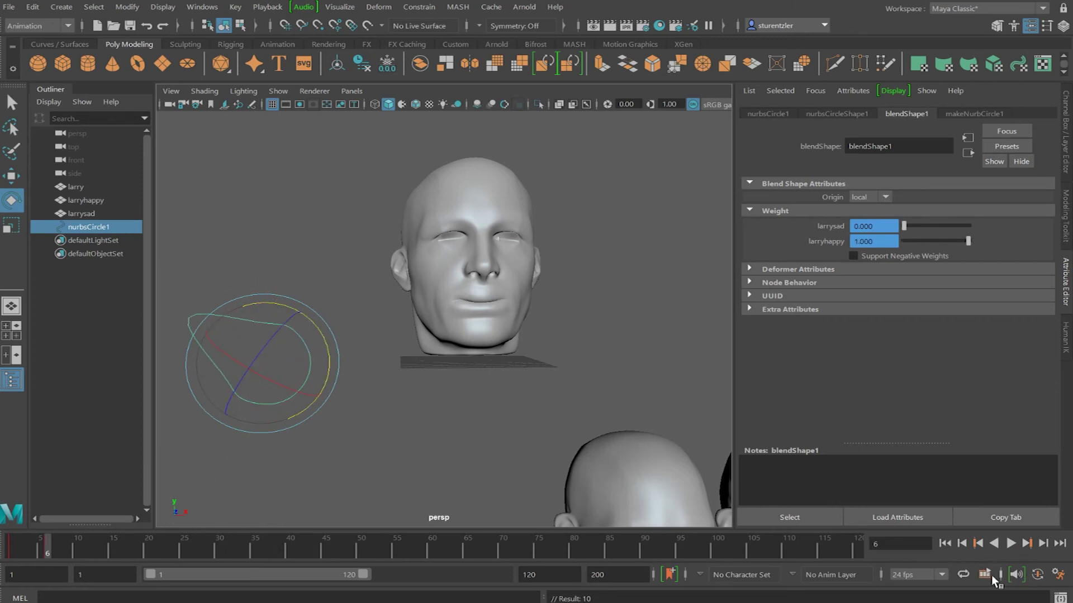
# With Auto Keyframe on, rotate the teardrop toward happy at frame 15, sad at 20, and slightly happy at 25.
pyautogui.click(1034, 576)
pyautogui.moveTo(52, 539); pyautogui.dragTo(149, 537)
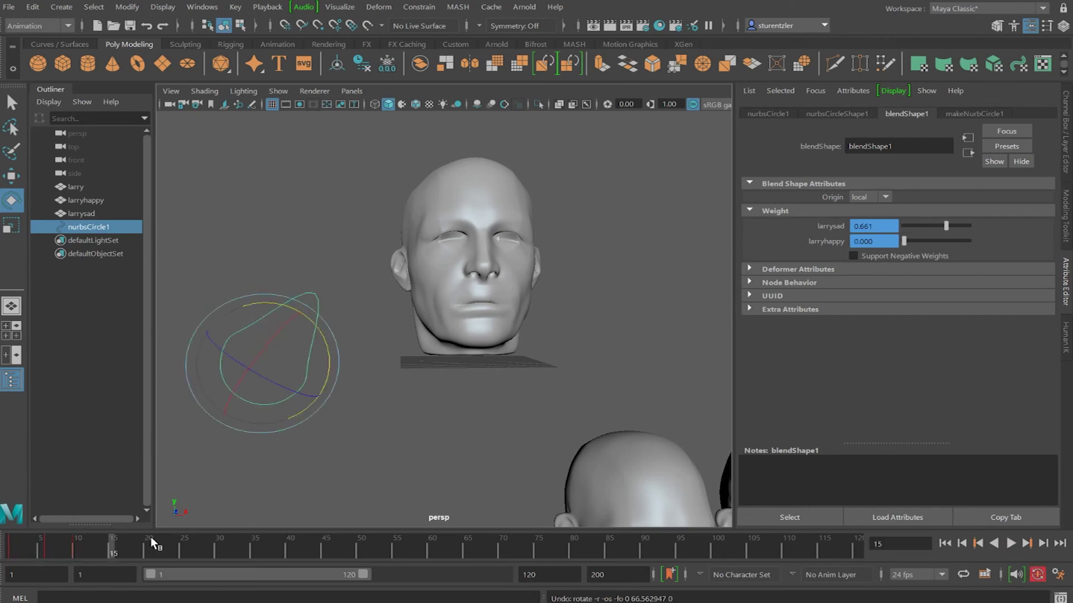
pyautogui.moveTo(334, 355); pyautogui.dragTo(282, 298)
pyautogui.moveTo(129, 547); pyautogui.dragTo(148, 551)
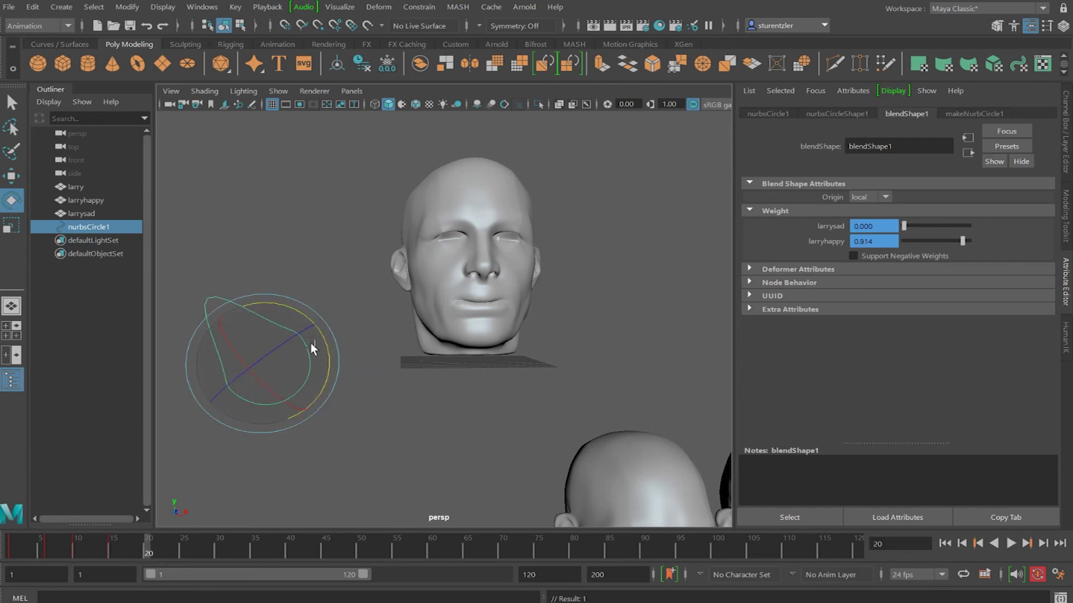
pyautogui.moveTo(322, 343); pyautogui.dragTo(294, 461)
pyautogui.moveTo(186, 547)
pyautogui.mouseDown()
pyautogui.moveTo(195, 551)
pyautogui.moveTo(184, 553)
pyautogui.mouseUp()
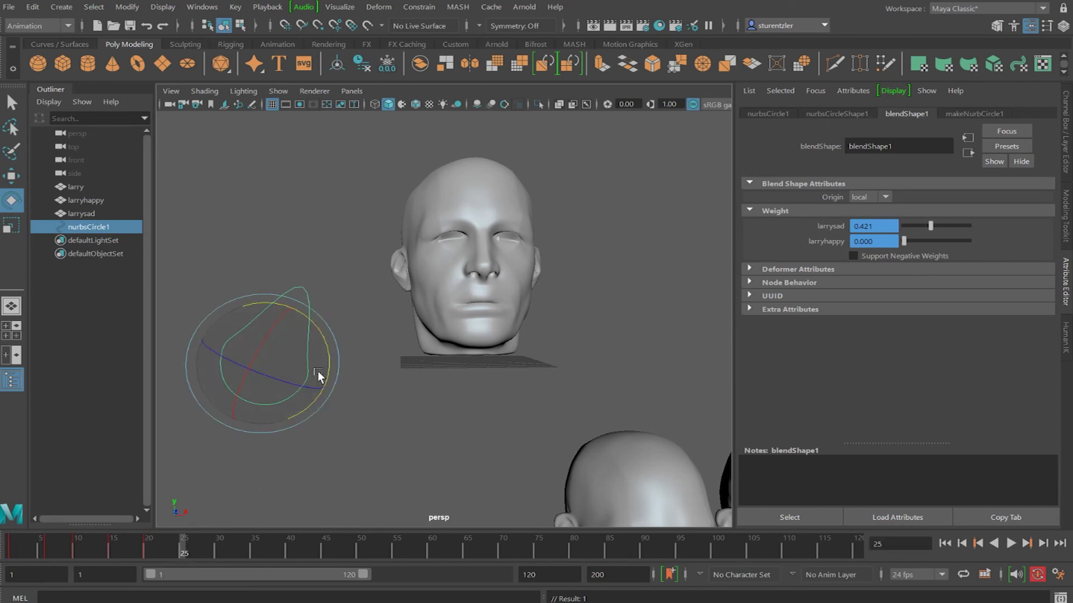
pyautogui.moveTo(328, 366); pyautogui.dragTo(324, 329)
pyautogui.moveTo(196, 541); pyautogui.dragTo(235, 553)
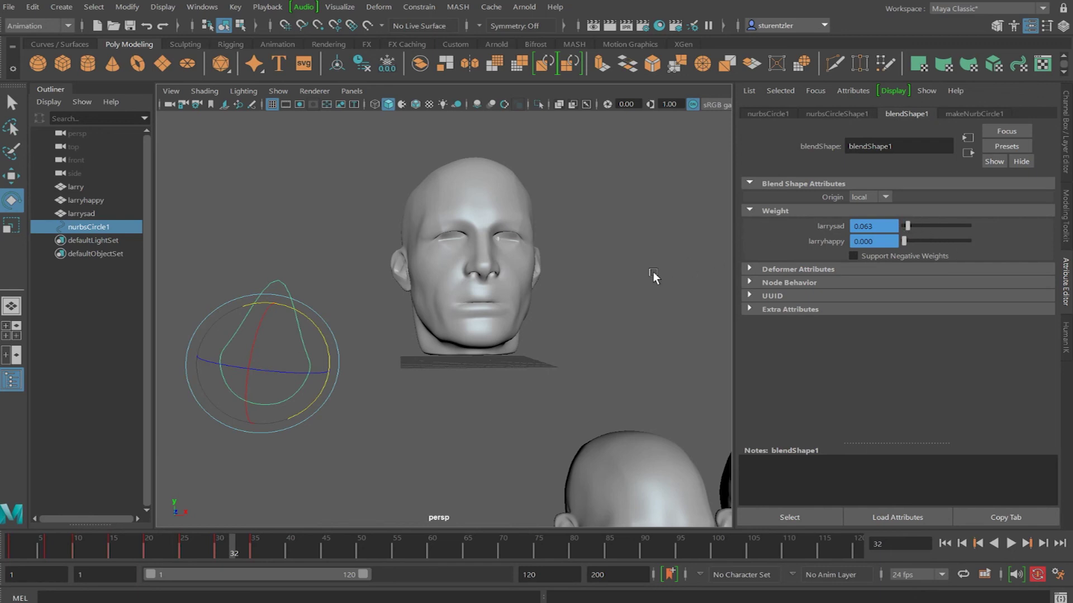
# Open the Shape Editor from Windows > Animation Editors to check the weights, then close it.
pyautogui.click(339, 6)
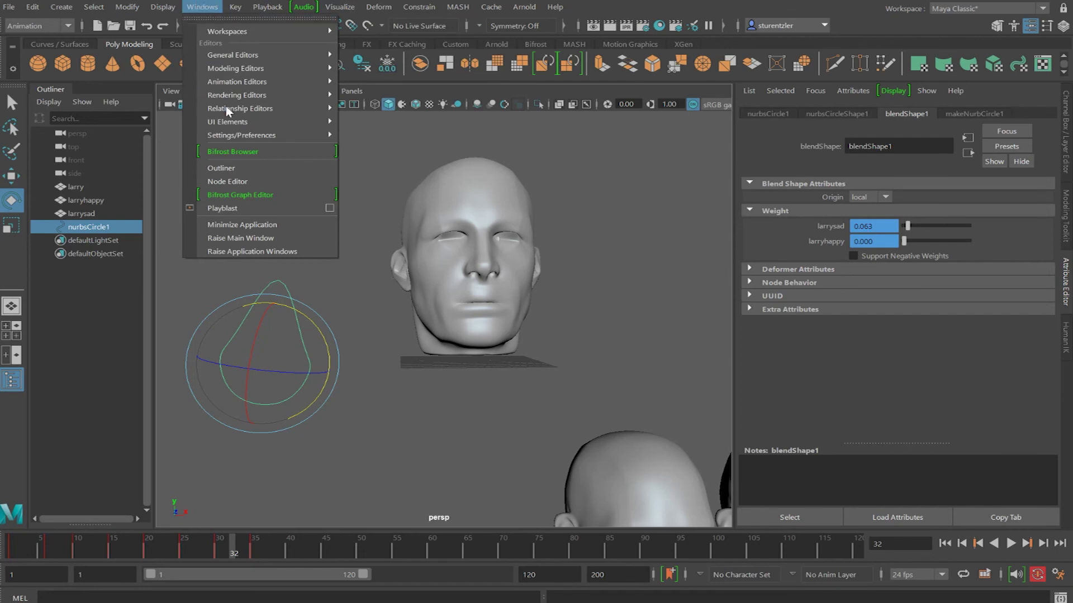
pyautogui.moveTo(228, 110)
pyautogui.moveTo(262, 82)
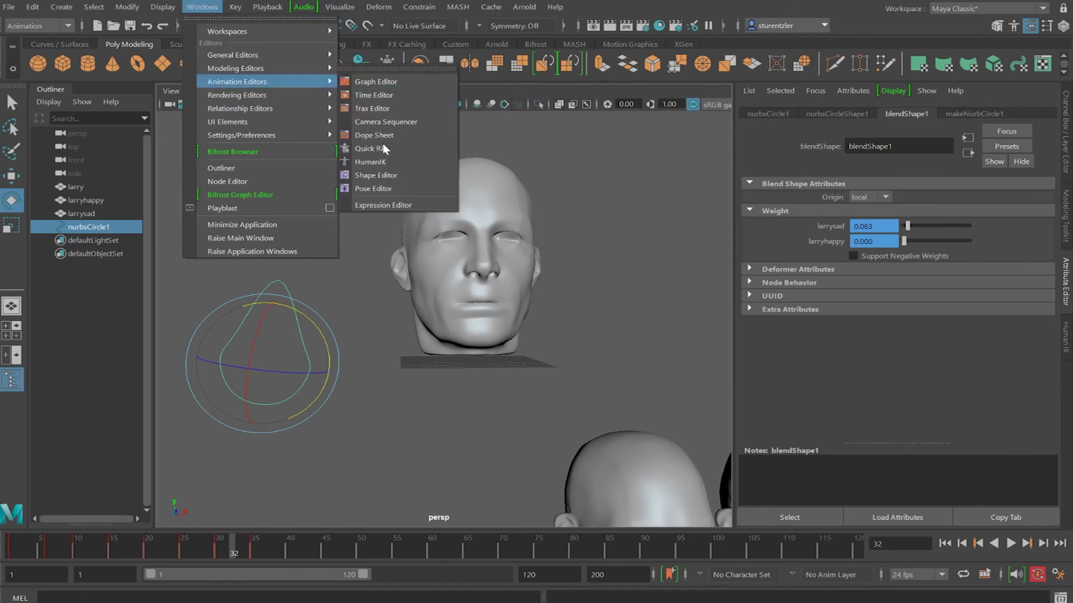
pyautogui.click(377, 175)
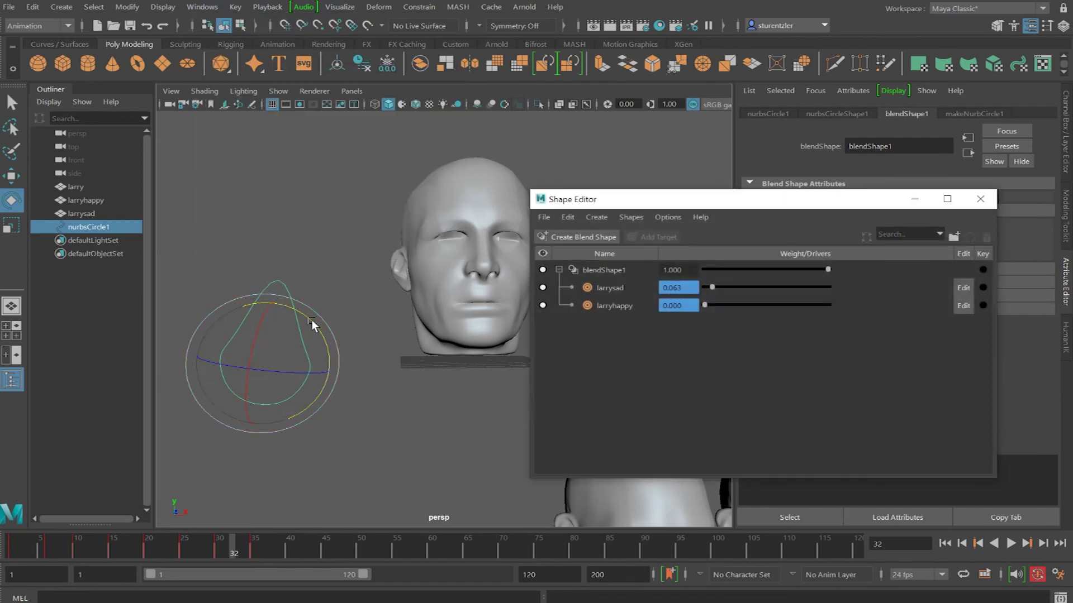
pyautogui.moveTo(827, 199); pyautogui.dragTo(661, 311)
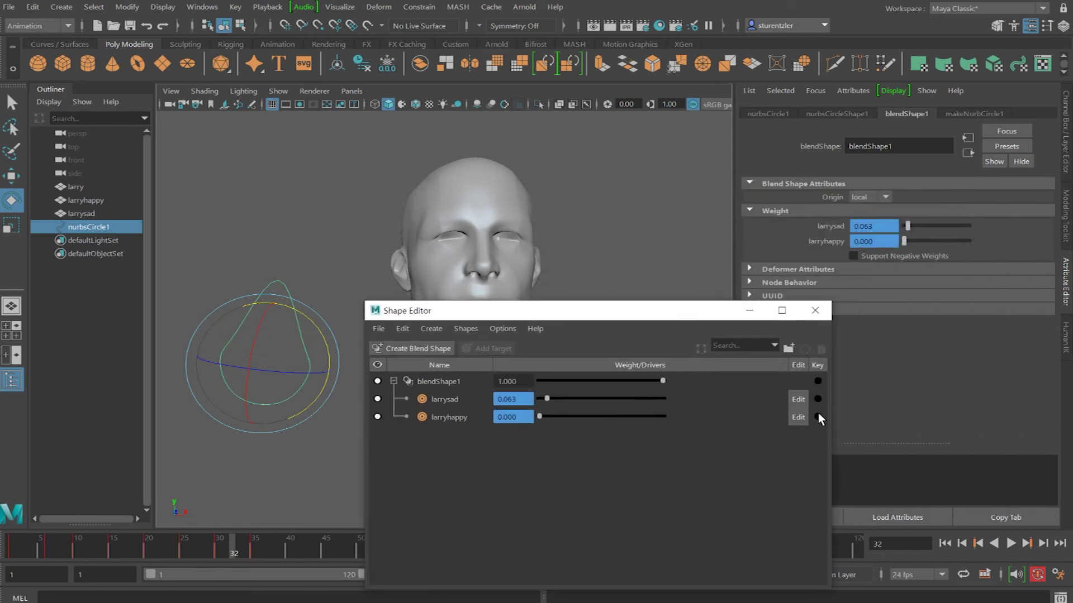
pyautogui.click(815, 310)
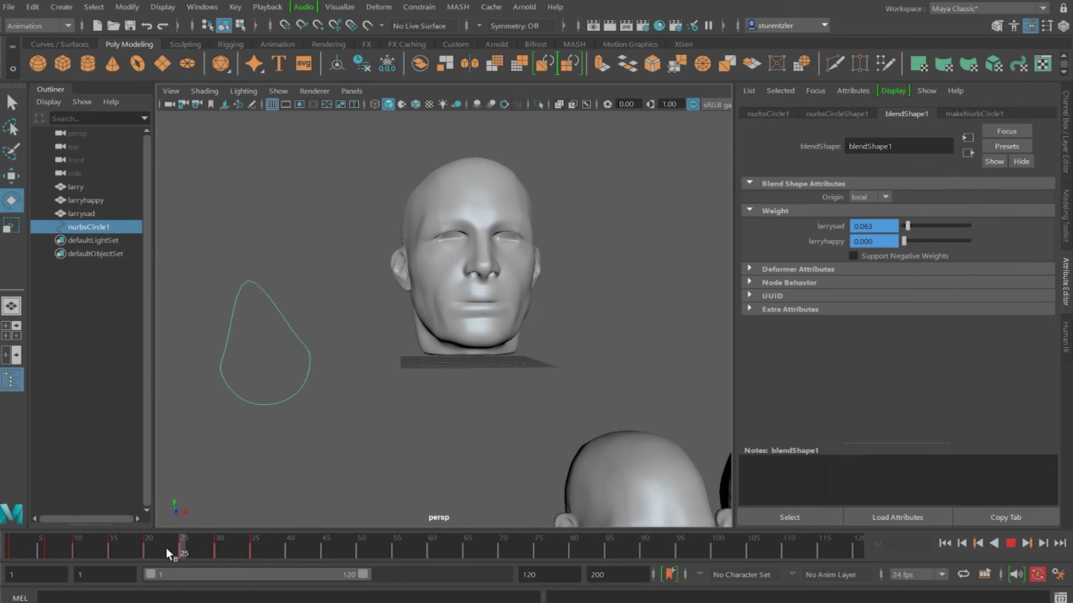